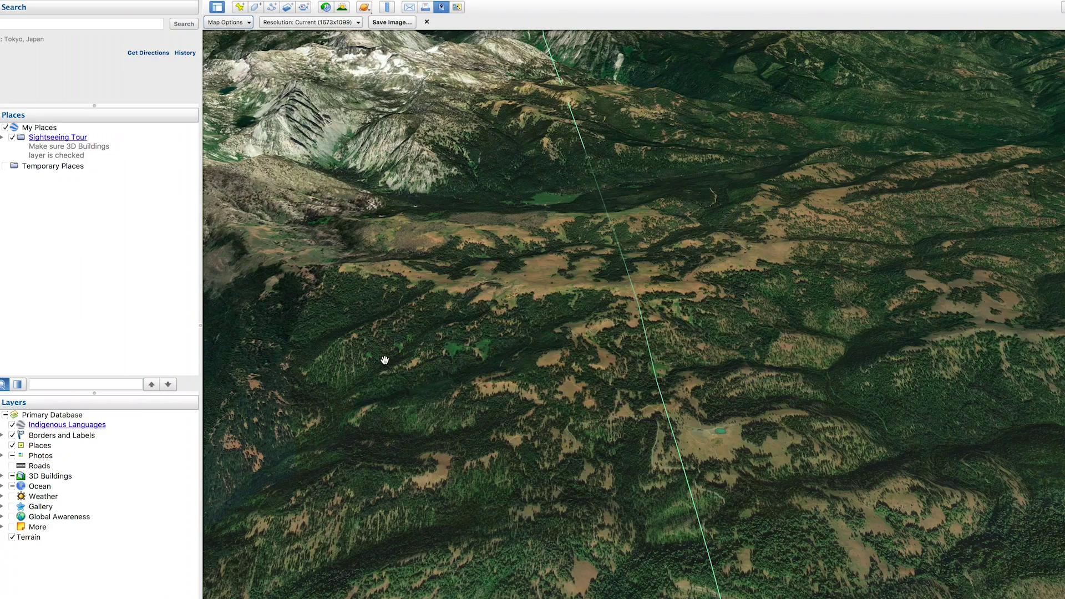
# - Pan and zoom across the 3D mountain terrain to scout the forested valley, clearing and lower meadow
pyautogui.moveTo(385, 360); pyautogui.dragTo(497, 327)
pyautogui.moveTo(375, 266); pyautogui.dragTo(473, 259)
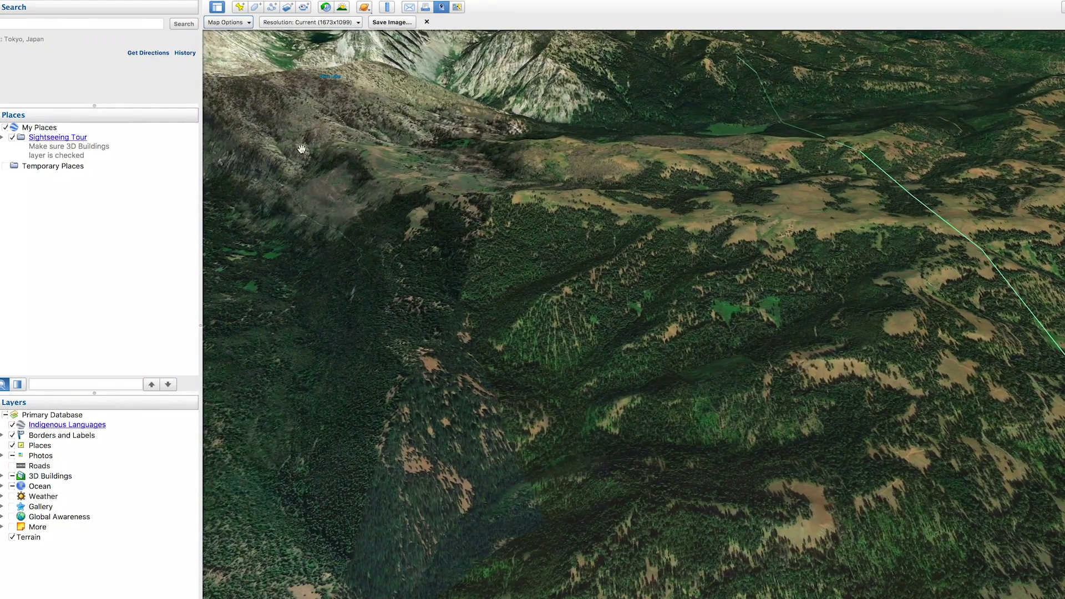
pyautogui.moveTo(311, 248); pyautogui.dragTo(414, 119)
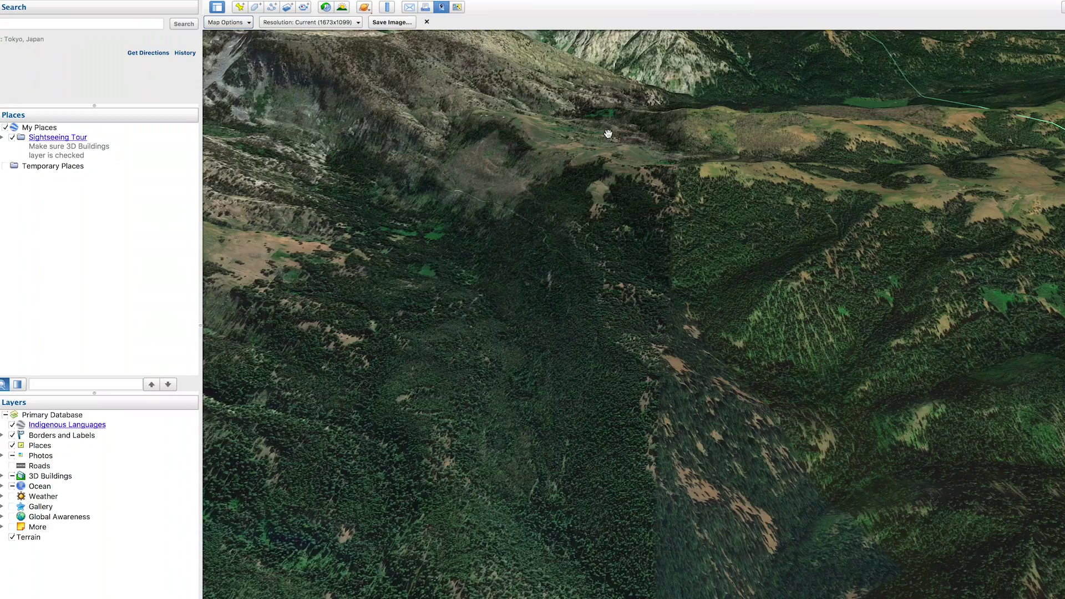
pyautogui.scroll(3, 605, 191)
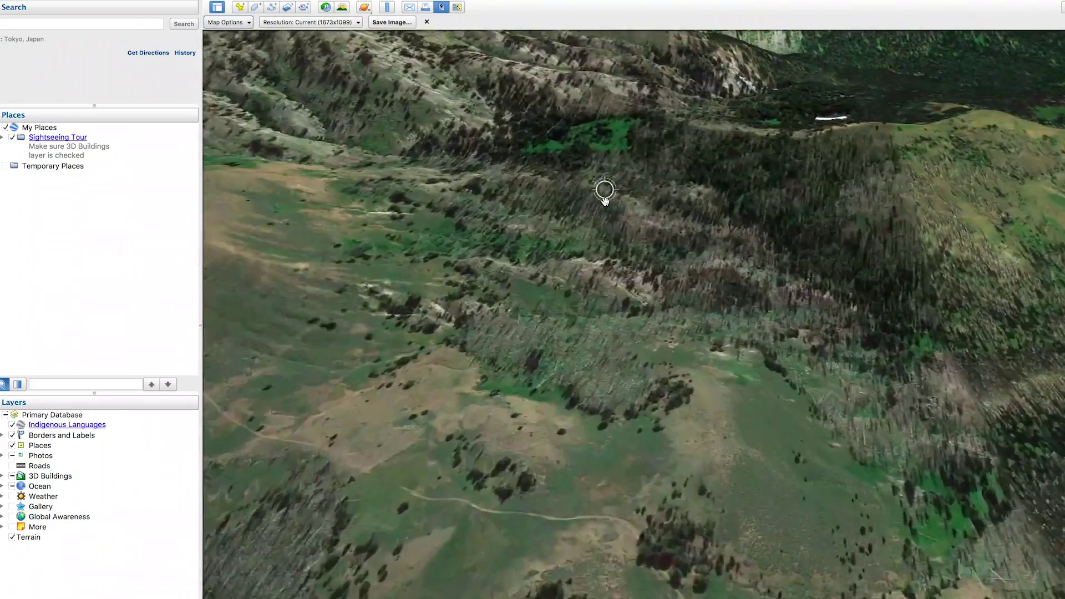
pyautogui.moveTo(605, 194); pyautogui.dragTo(627, 289)
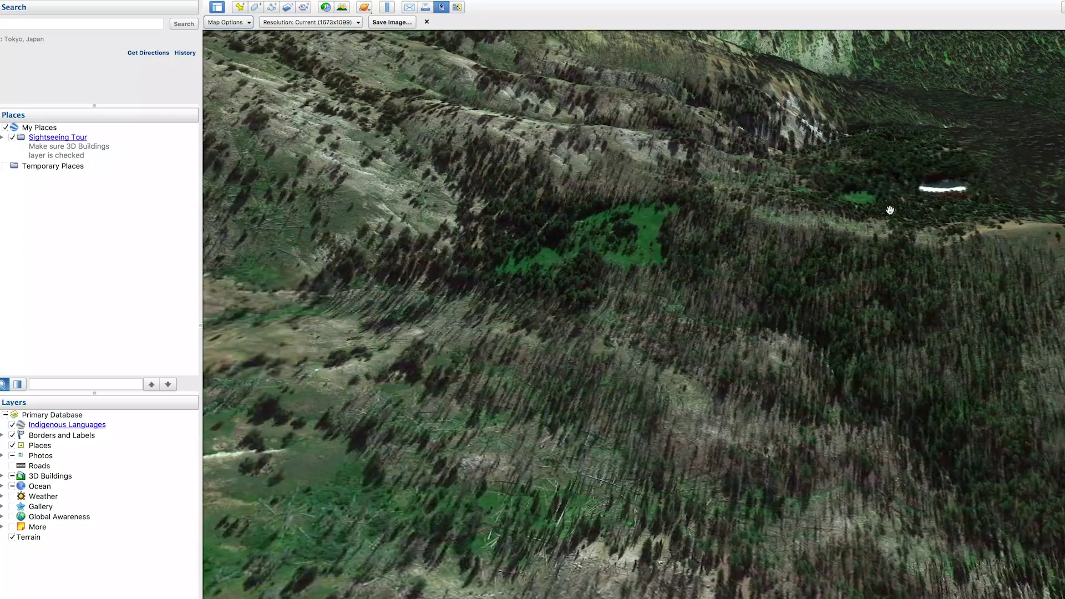
pyautogui.scroll(-3, 732, 424)
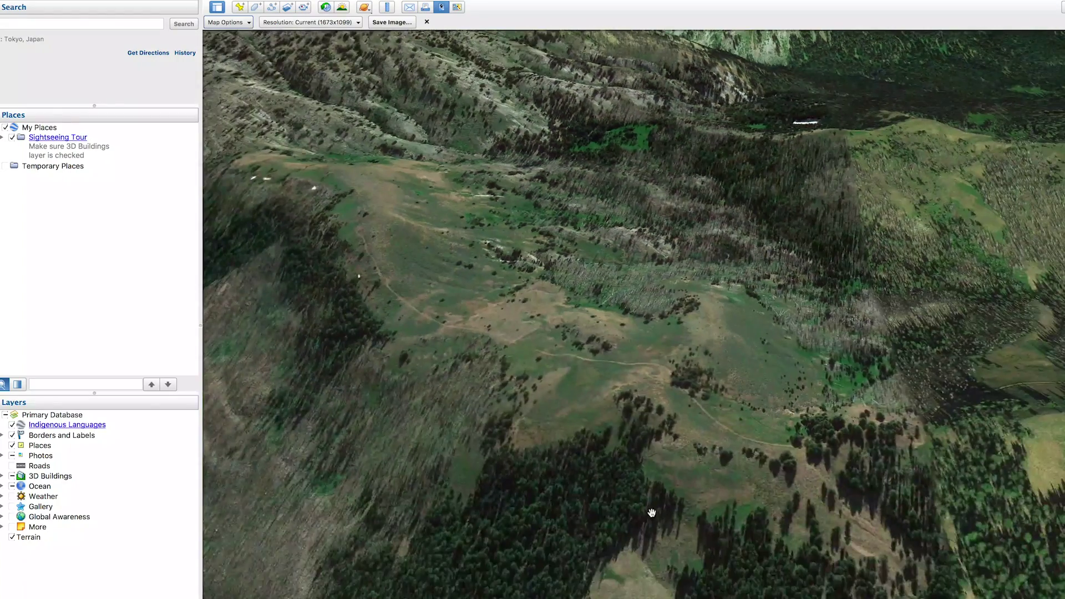
pyautogui.moveTo(649, 509); pyautogui.dragTo(625, 371)
pyautogui.scroll(2, 625, 371)
pyautogui.moveTo(593, 472); pyautogui.dragTo(475, 204)
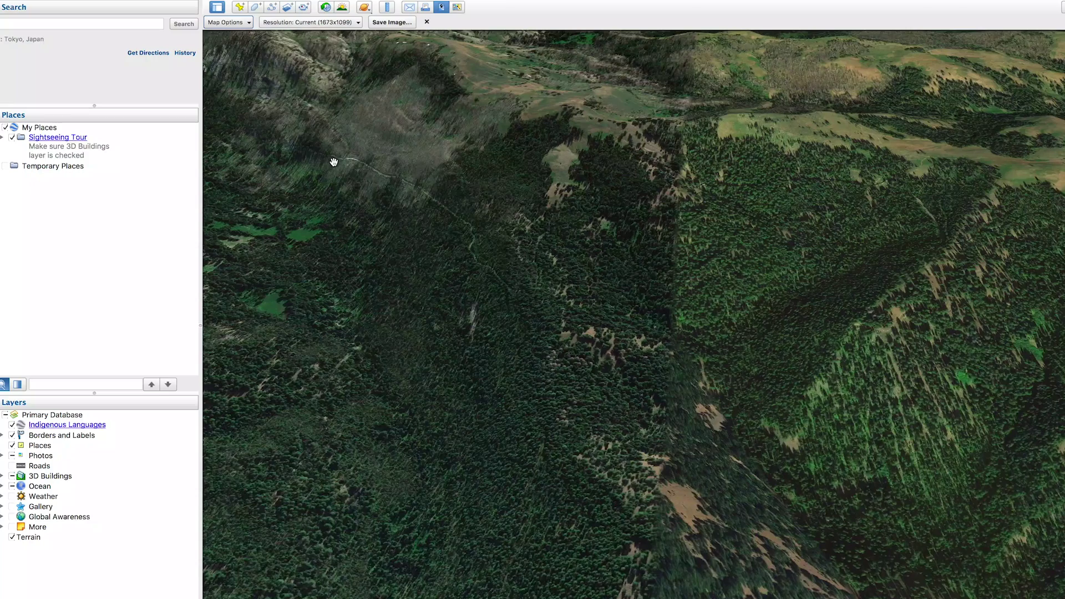
pyautogui.moveTo(472, 240); pyautogui.dragTo(530, 171)
pyautogui.scroll(-2, 546, 233)
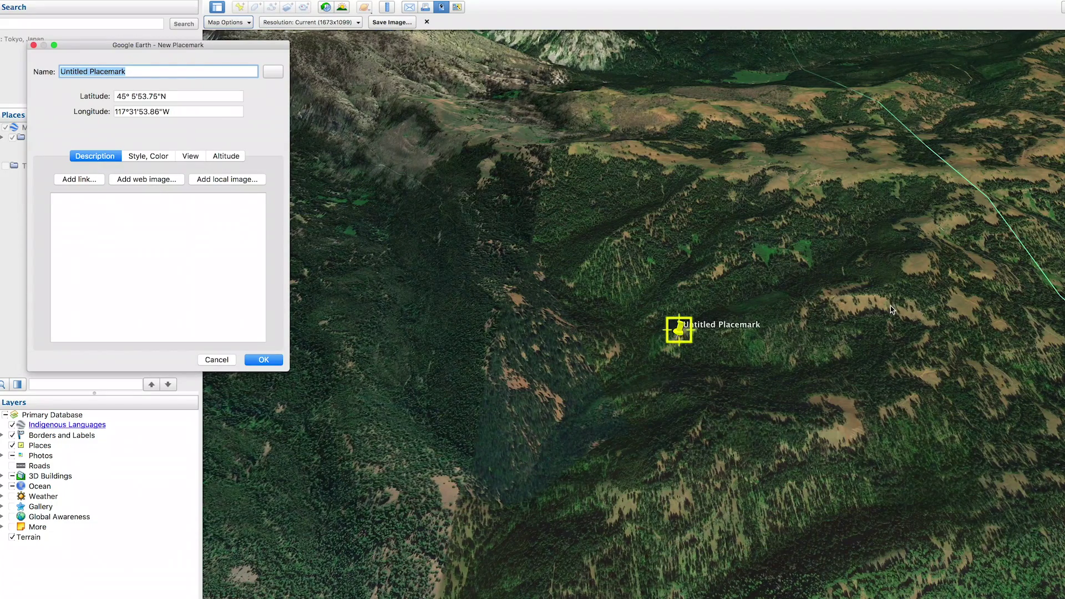
# - Save the pin on the wooded slope as 'Bedding Area', then drop a second pin to its left
pyautogui.moveTo(676, 334); pyautogui.dragTo(581, 248)
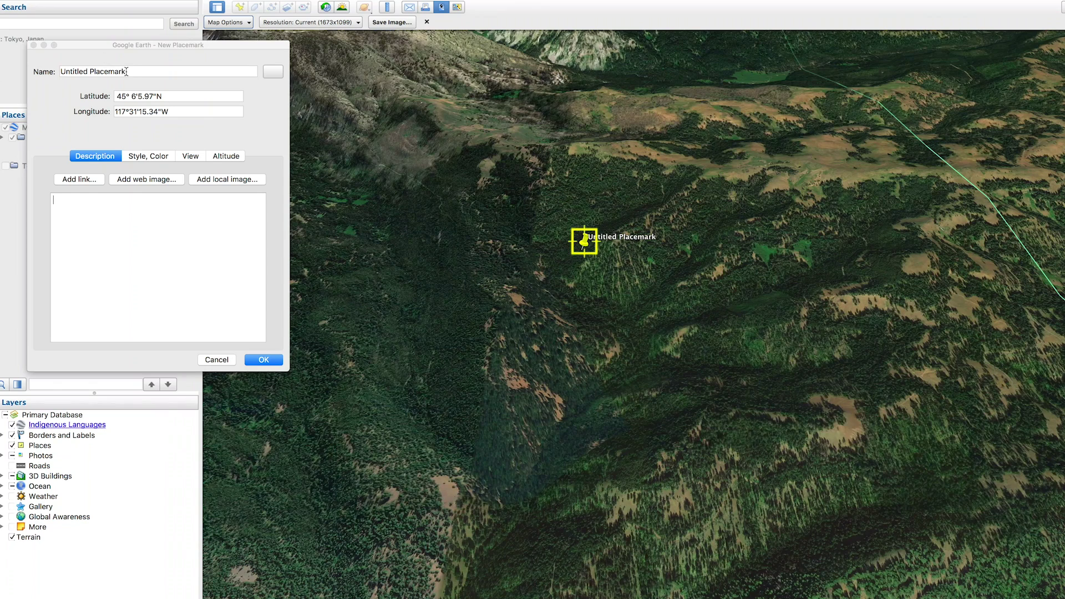
pyautogui.click(58, 65)
pyautogui.write('Bedding Area')
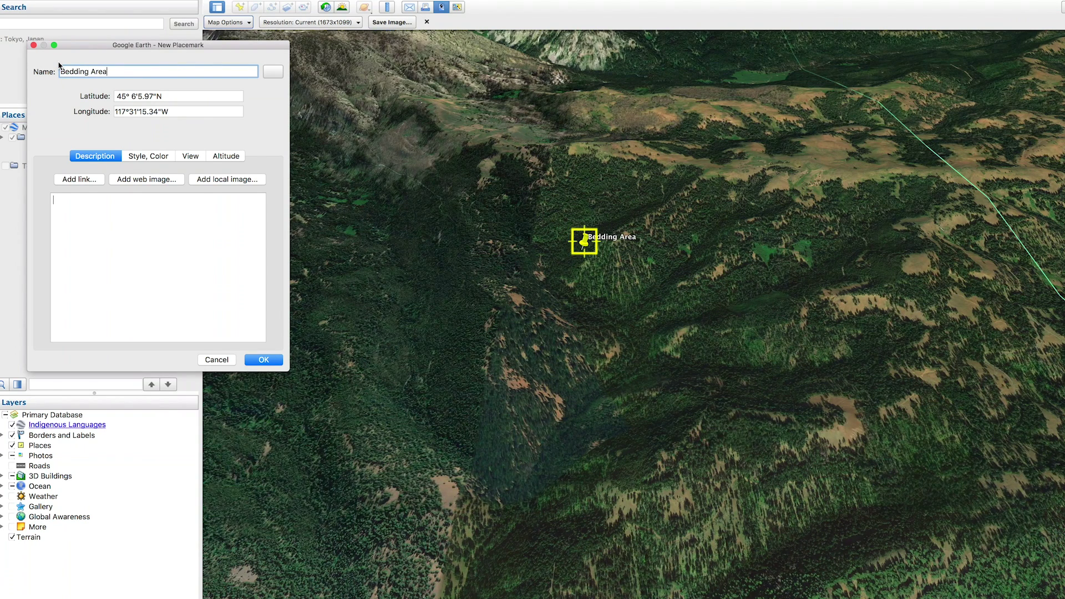
pyautogui.click(279, 360)
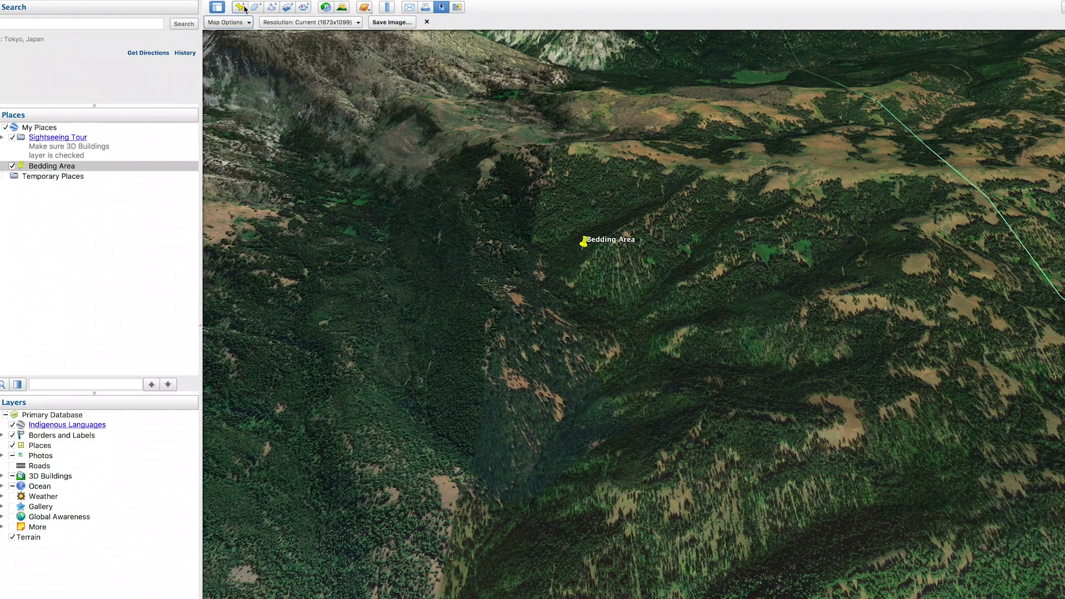
pyautogui.click(242, 7)
pyautogui.moveTo(676, 337); pyautogui.dragTo(422, 238)
# - Name the second placemark 'Bedding Area' and save it
pyautogui.click(136, 77)
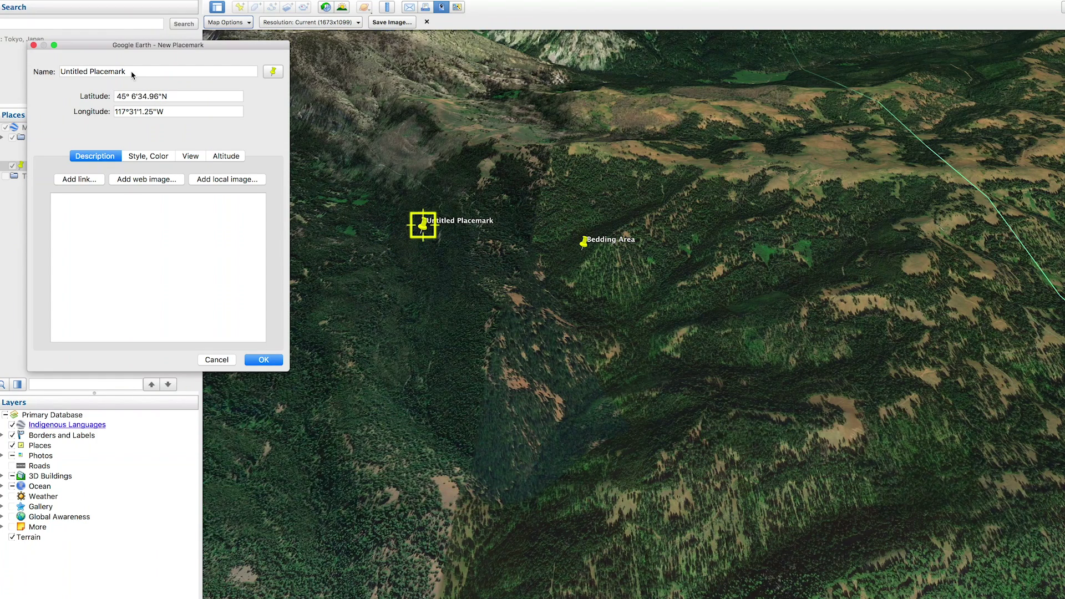
pyautogui.write('Be')
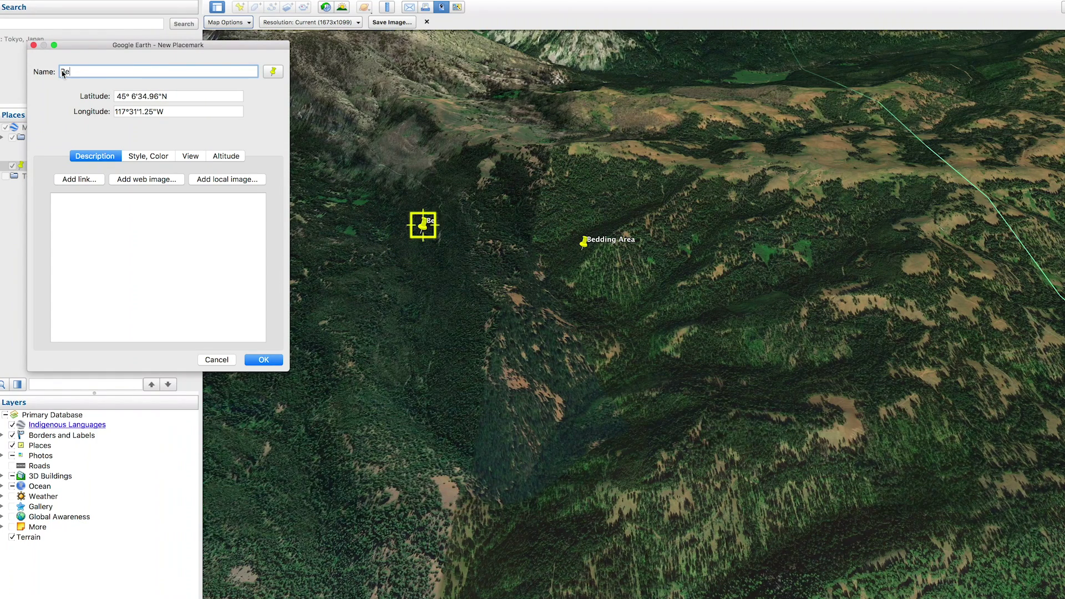
pyautogui.write('dding Area')
pyautogui.click(264, 360)
# - Pan to the slopes below the pins and add a third placemark
pyautogui.moveTo(624, 426); pyautogui.dragTo(649, 299)
pyautogui.moveTo(659, 480); pyautogui.dragTo(886, 359)
pyautogui.moveTo(465, 244); pyautogui.dragTo(492, 316)
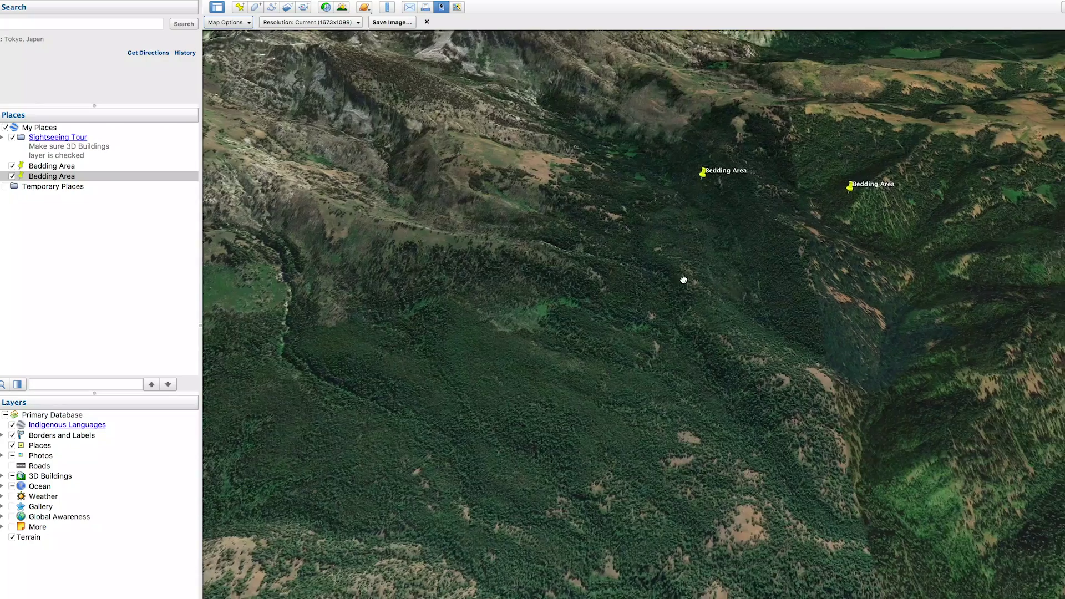
pyautogui.moveTo(683, 280); pyautogui.dragTo(537, 255)
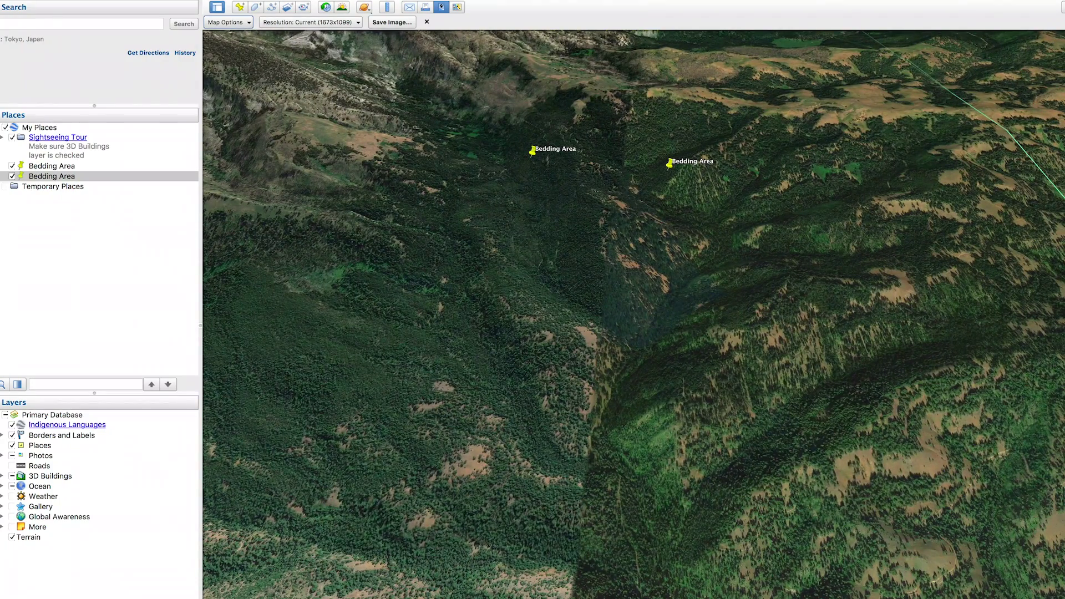
pyautogui.click(239, 8)
# - Move the third pin onto the slope below the others and save it as 'Bedding Area'
pyautogui.moveTo(676, 337); pyautogui.dragTo(751, 300)
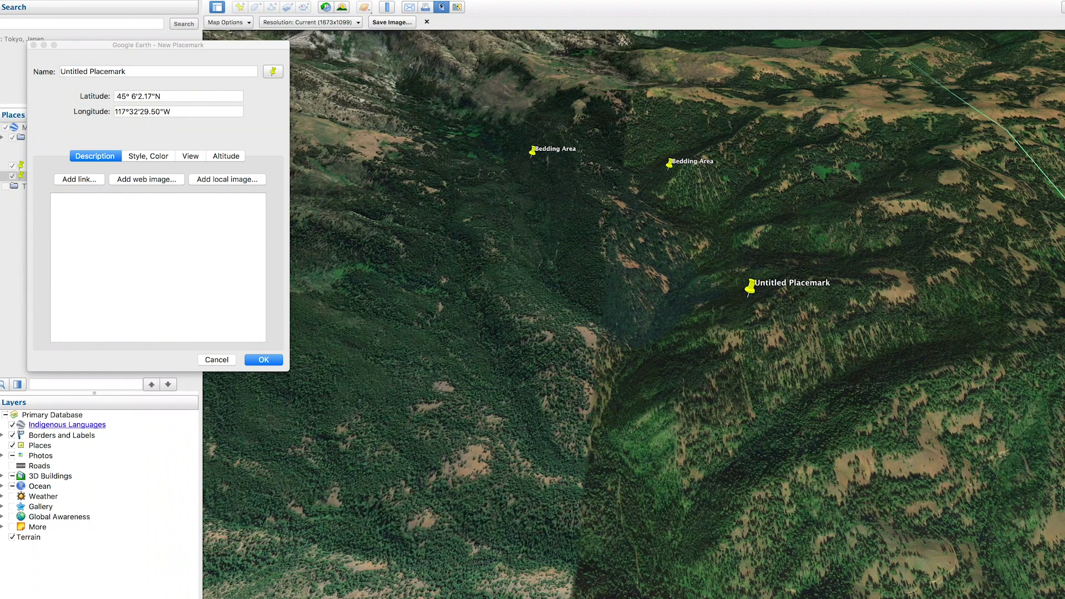
pyautogui.moveTo(131, 72); pyautogui.dragTo(58, 77)
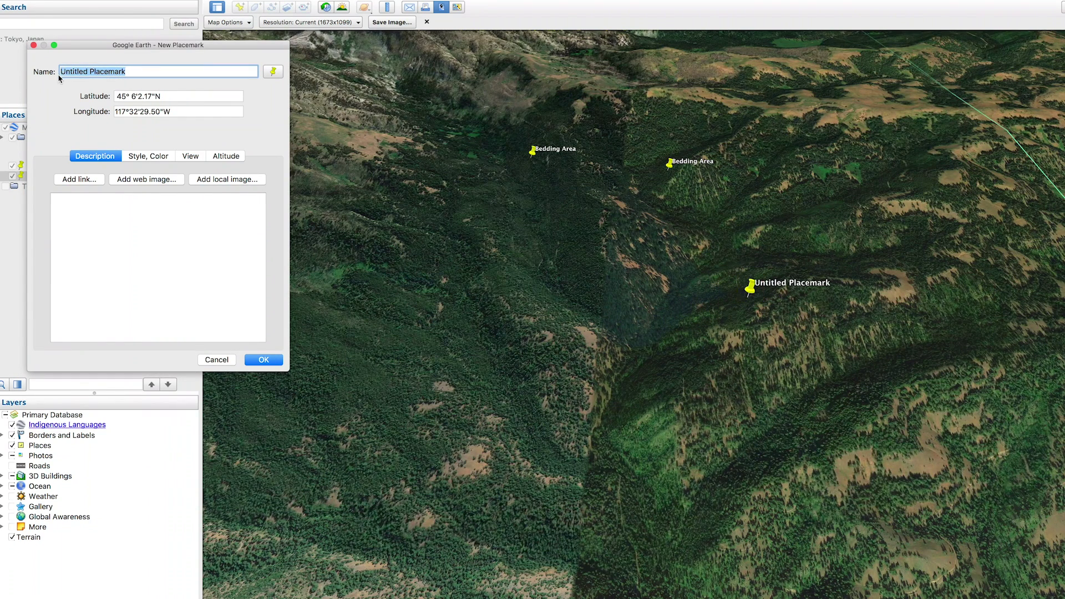
pyautogui.write('Bedding Area')
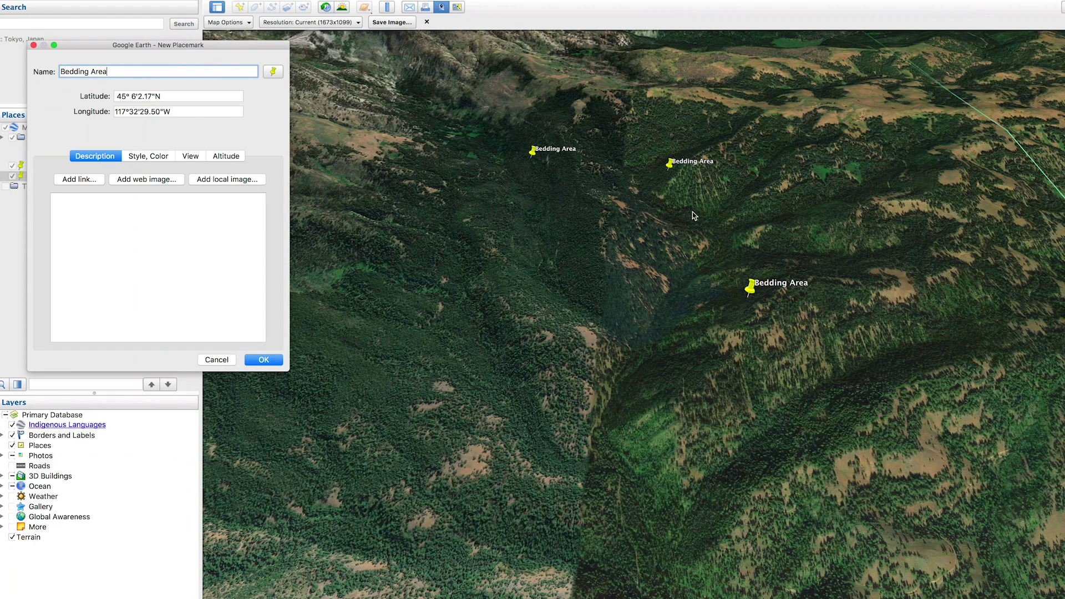
pyautogui.click(252, 361)
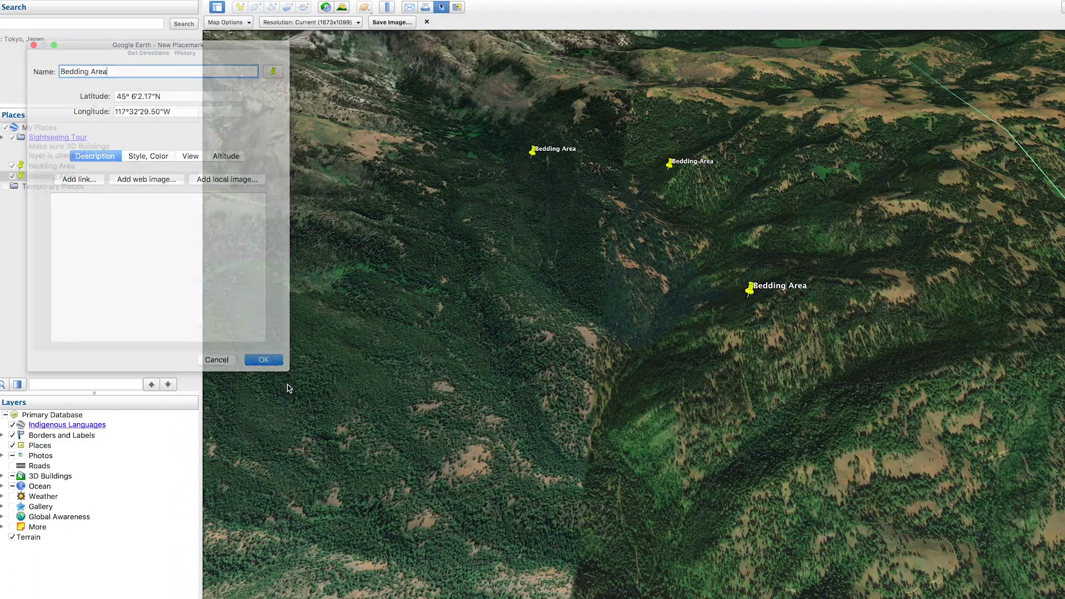
# - Zoom in and pan across the forested slope below
pyautogui.scroll(3, 709, 249)
pyautogui.moveTo(716, 255); pyautogui.dragTo(871, 325)
pyautogui.scroll(3, 749, 388)
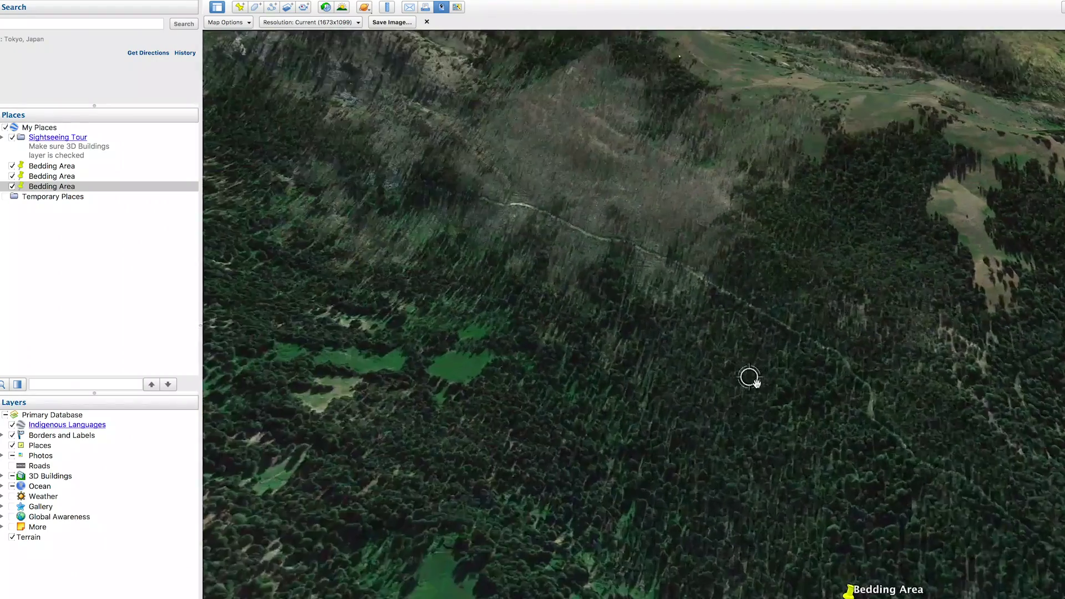
pyautogui.moveTo(748, 376); pyautogui.dragTo(534, 306)
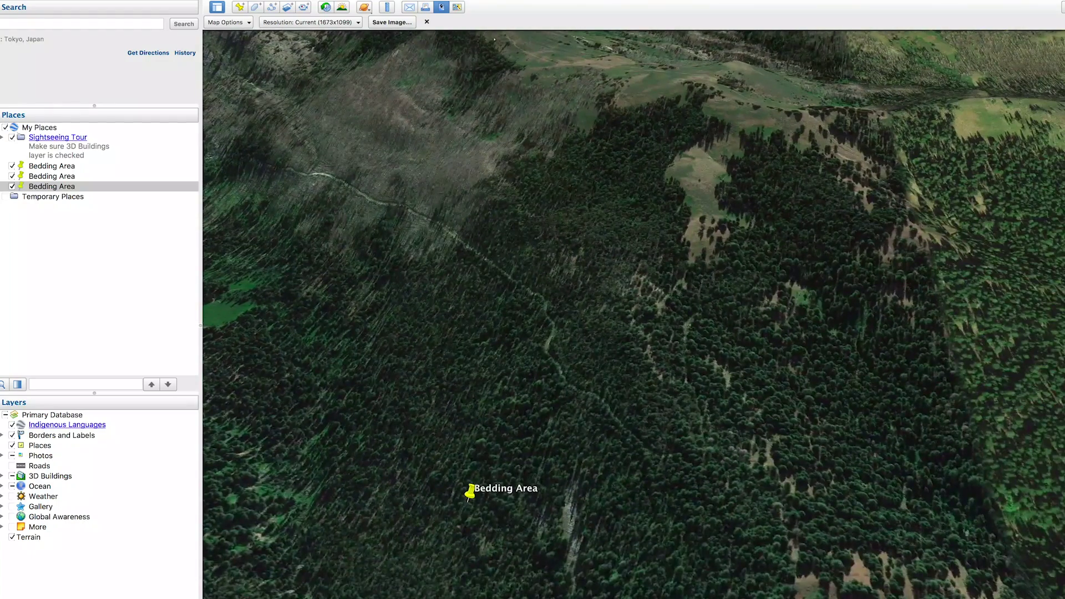
# - Add a 'Road' placemark on the forest trail, then pan toward the grassy hillside for another pin
pyautogui.click(239, 7)
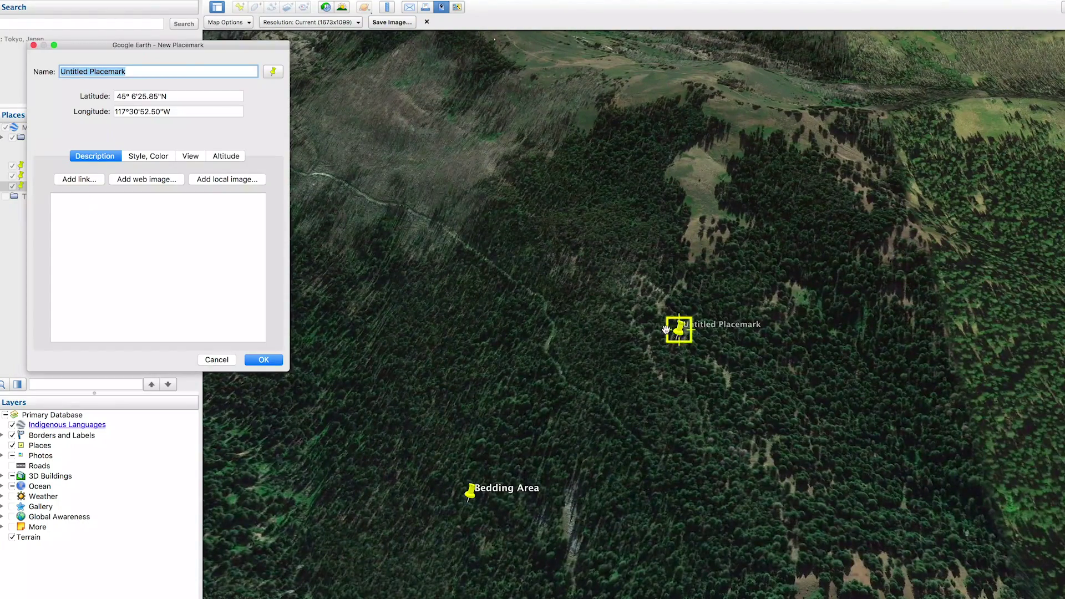
pyautogui.moveTo(681, 333); pyautogui.dragTo(553, 334)
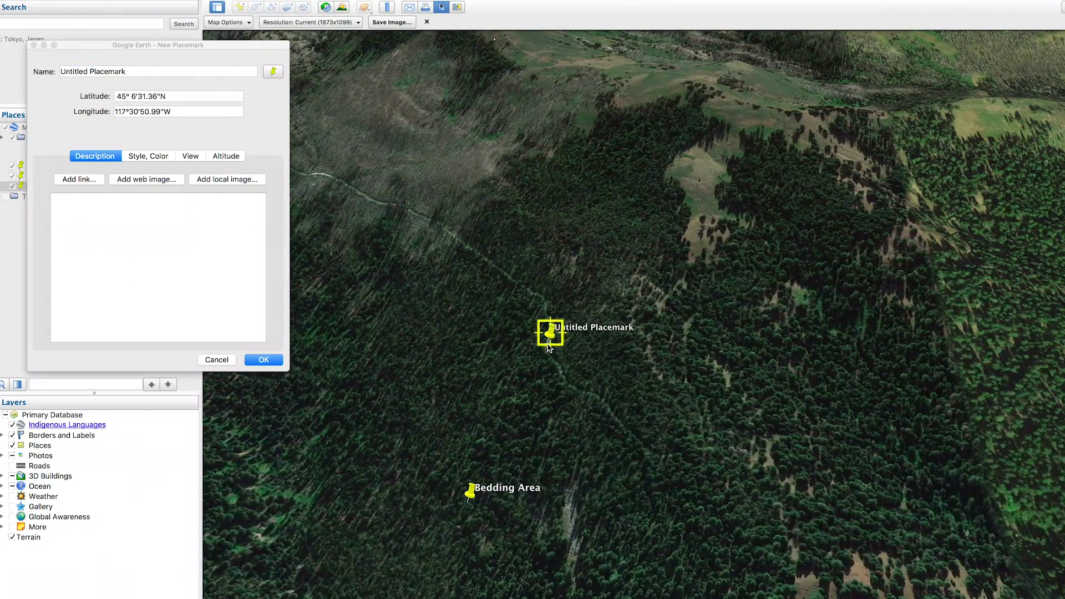
pyautogui.moveTo(128, 72); pyautogui.dragTo(60, 74)
pyautogui.write('Road')
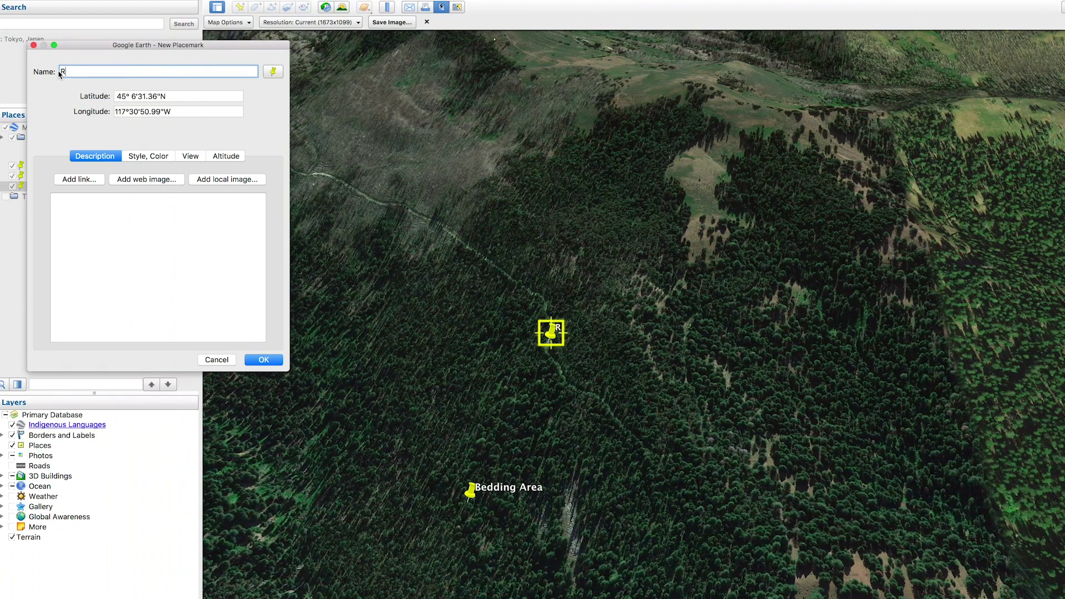
pyautogui.click(269, 361)
pyautogui.moveTo(662, 104); pyautogui.dragTo(606, 362)
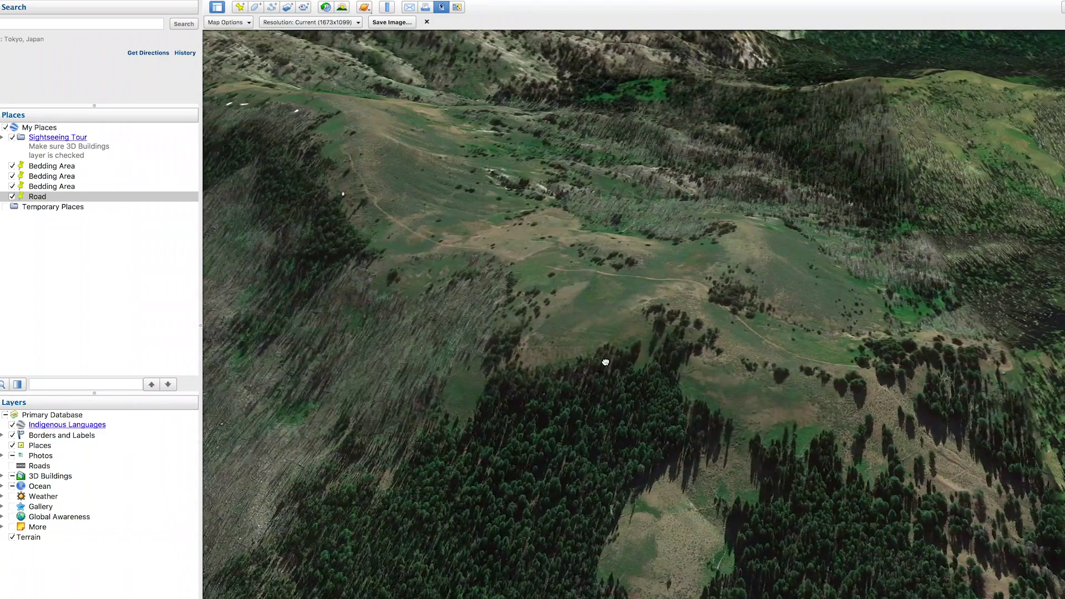
pyautogui.click(243, 8)
# - Place the pin on the grassy hillside track and save it as 'Road', then pan toward the burned slope
pyautogui.moveTo(682, 340); pyautogui.dragTo(667, 283)
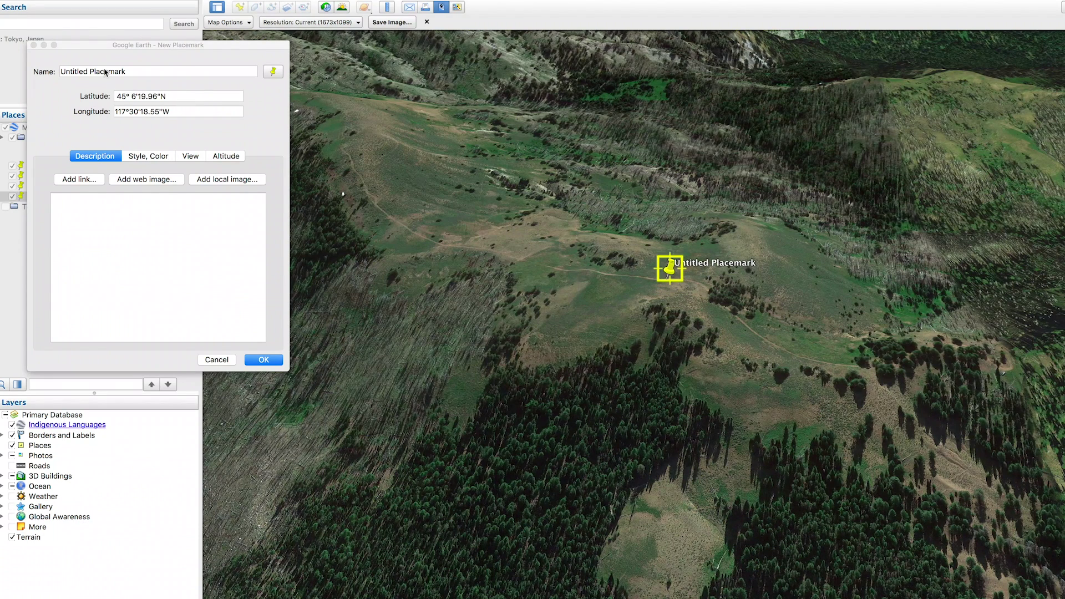
pyautogui.click(136, 73)
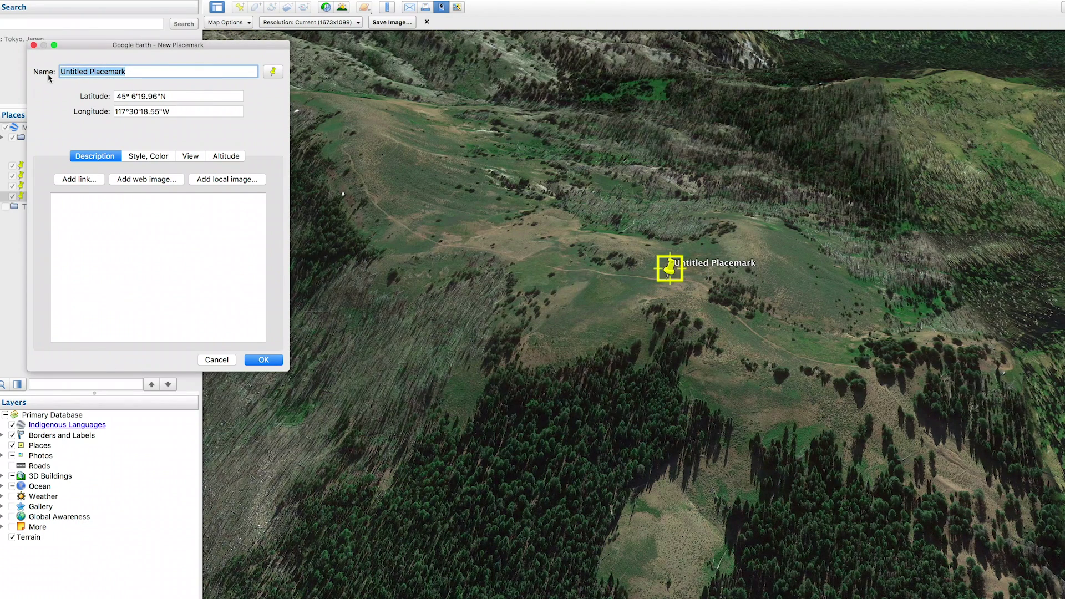
pyautogui.write('Road')
pyautogui.click(262, 360)
pyautogui.scroll(-2, 527, 427)
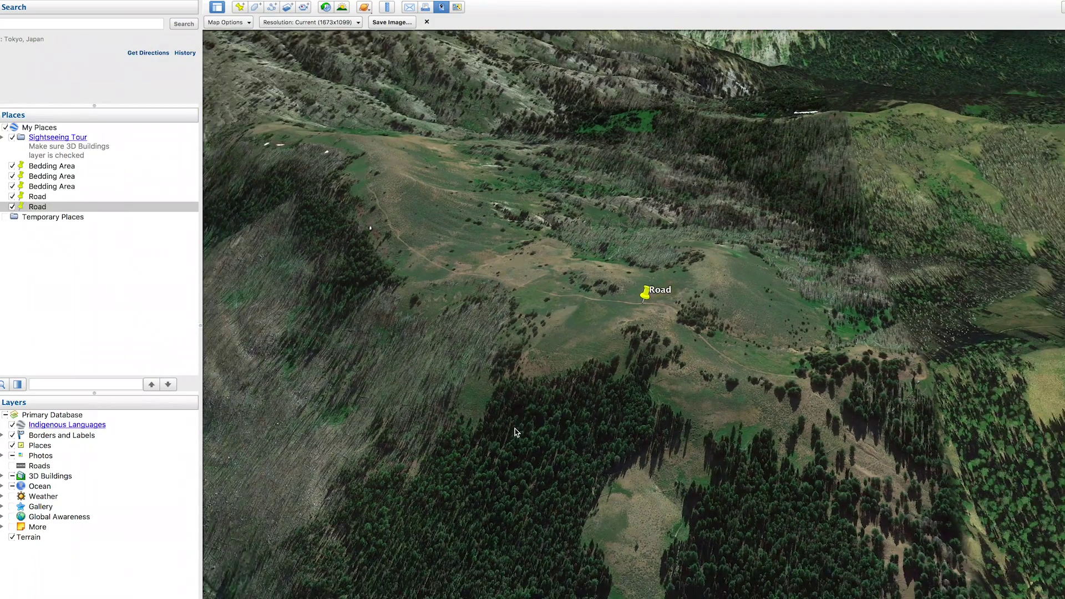
pyautogui.moveTo(516, 432); pyautogui.dragTo(762, 256)
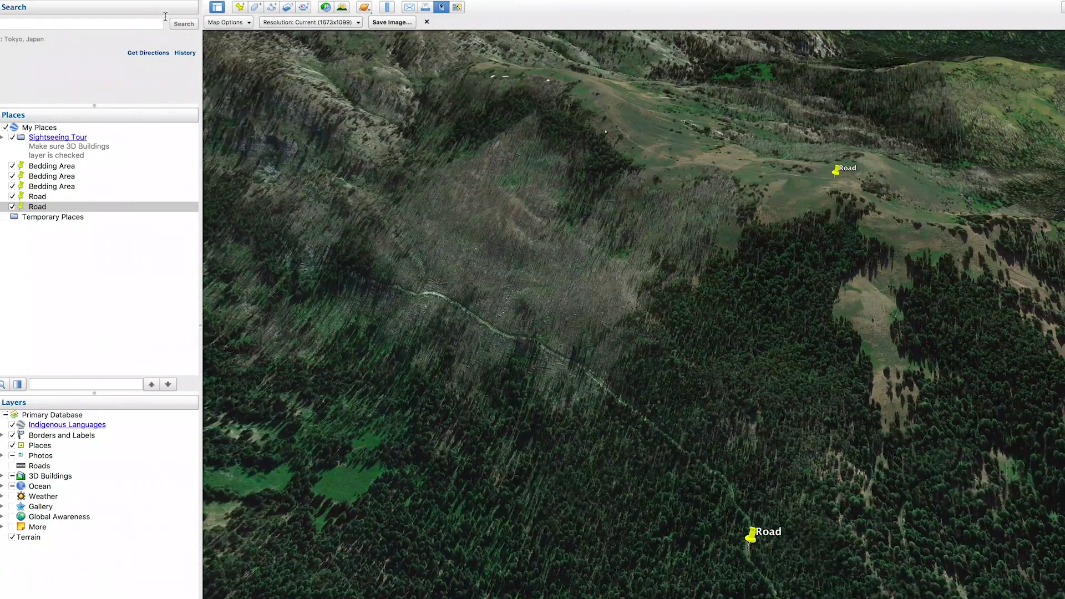
# - Drop a pin on the grey burned slope and save it as 'Burn'
pyautogui.click(239, 7)
pyautogui.moveTo(677, 337); pyautogui.dragTo(494, 237)
pyautogui.click(120, 66)
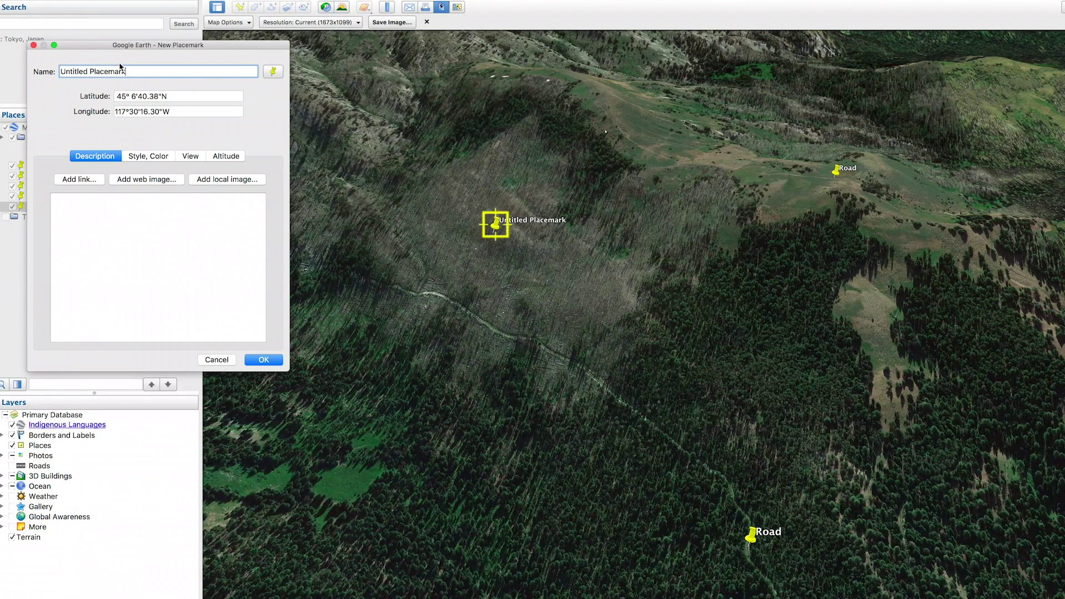
pyautogui.moveTo(126, 73); pyautogui.dragTo(61, 78)
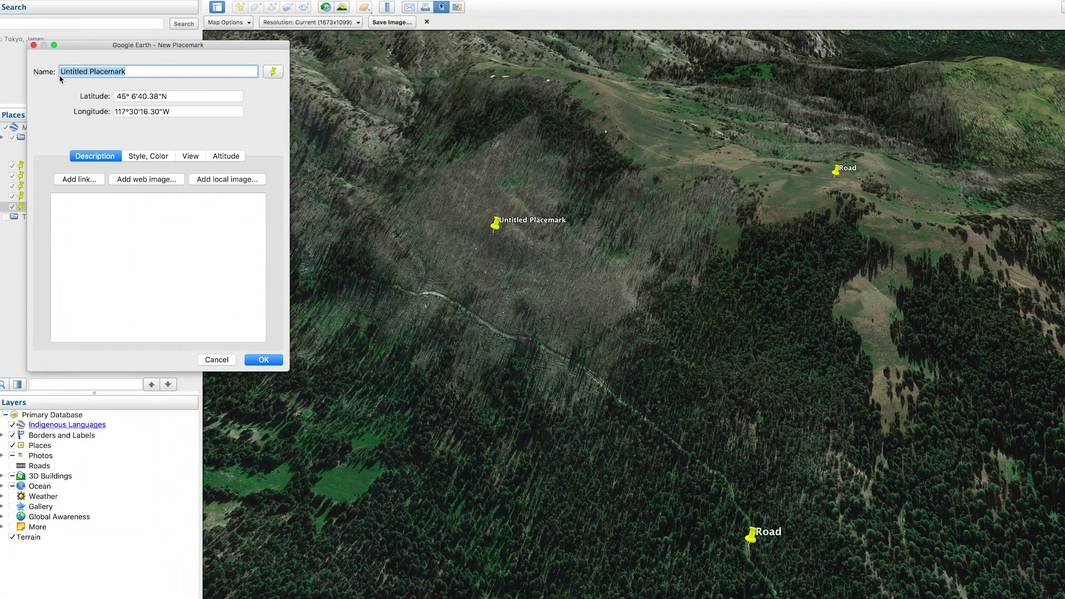
pyautogui.write('Burn')
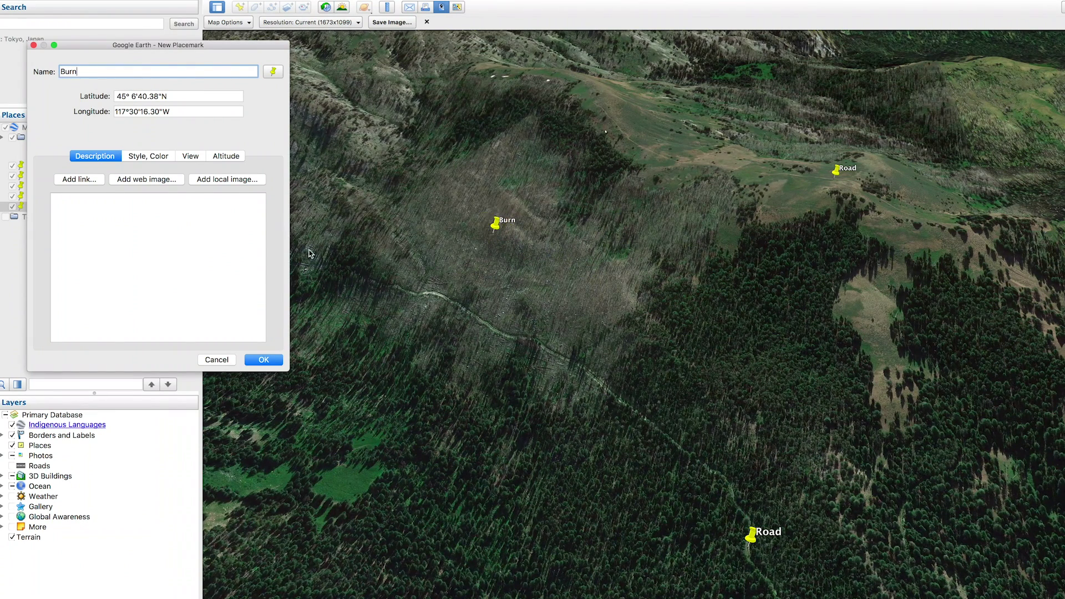
pyautogui.click(263, 359)
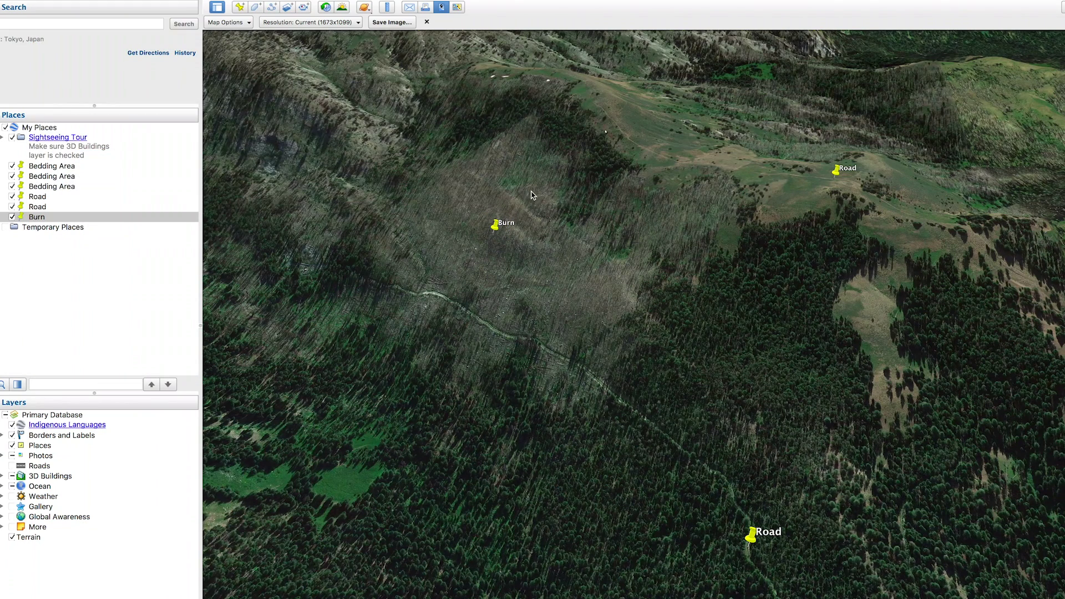
pyautogui.moveTo(943, 147); pyautogui.dragTo(779, 204)
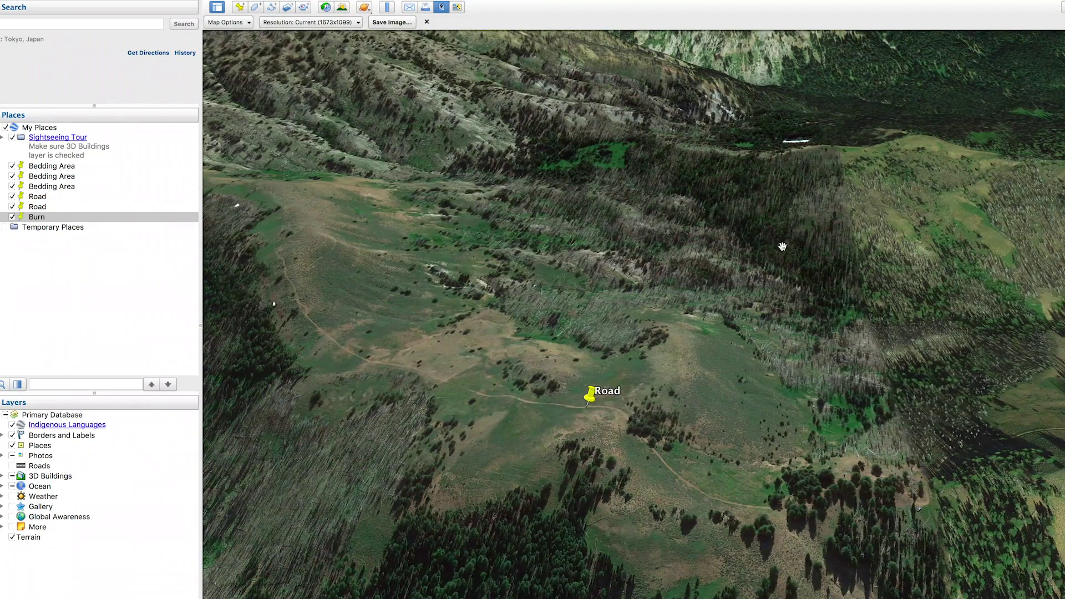
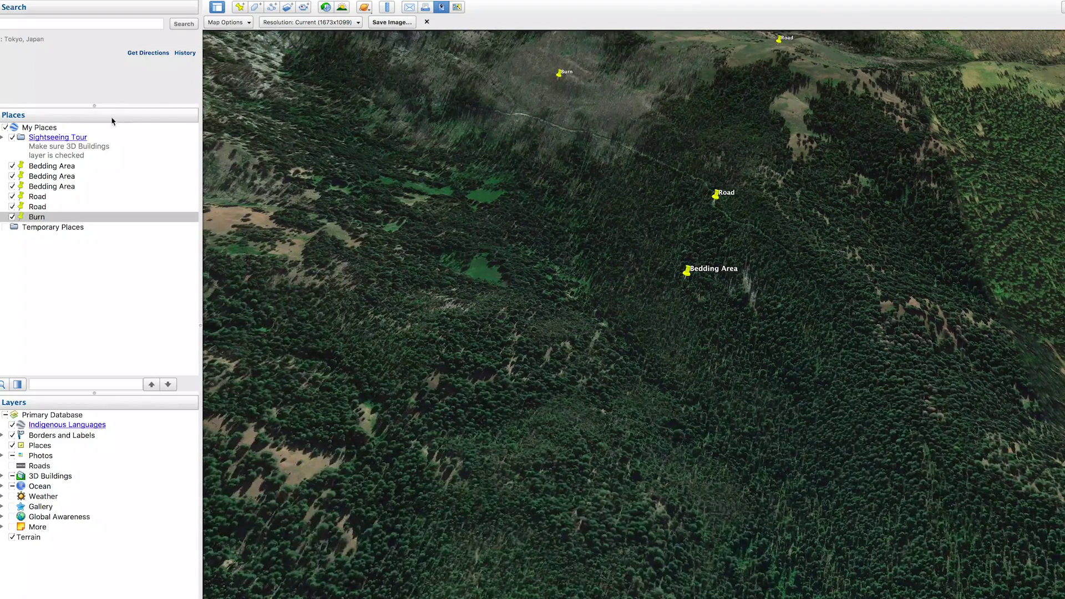
# - Add a placemark named Water at the forest water spot
pyautogui.click(240, 7)
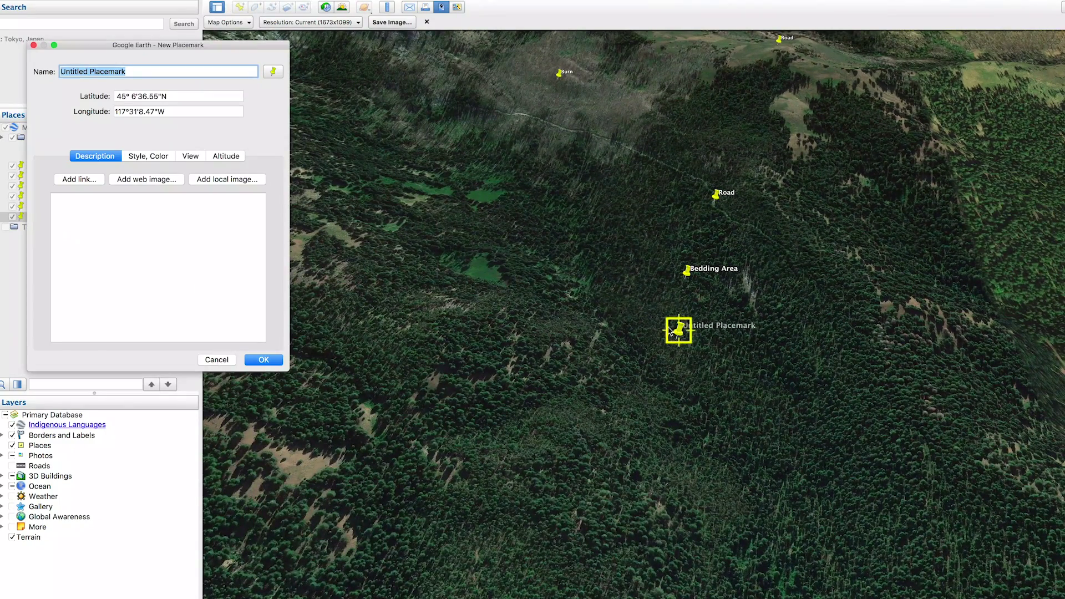
pyautogui.moveTo(677, 339); pyautogui.dragTo(561, 281)
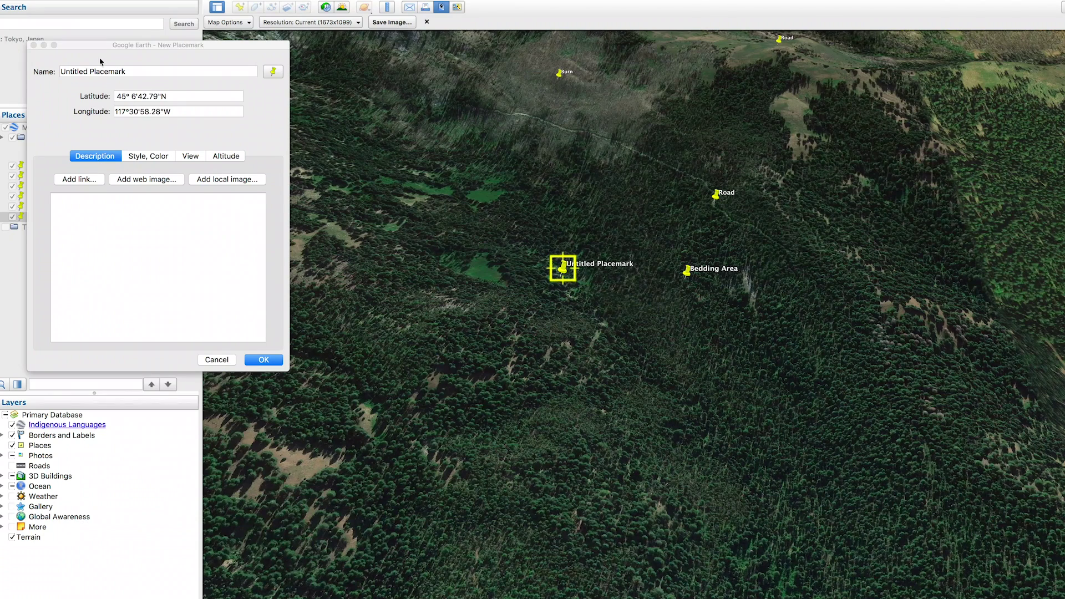
pyautogui.click(103, 79)
pyautogui.write('Water')
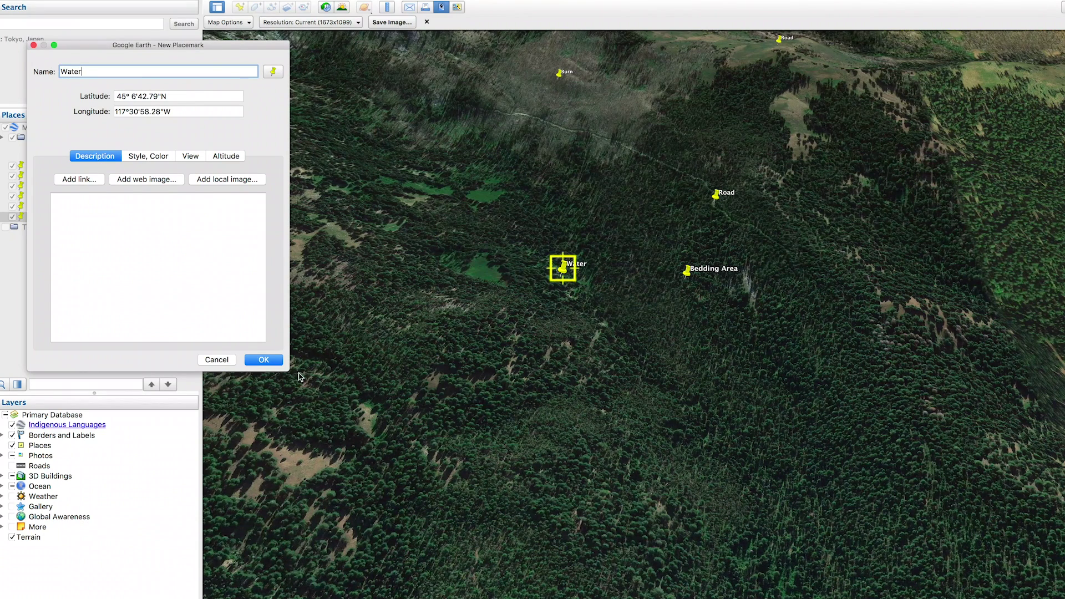
pyautogui.click(269, 360)
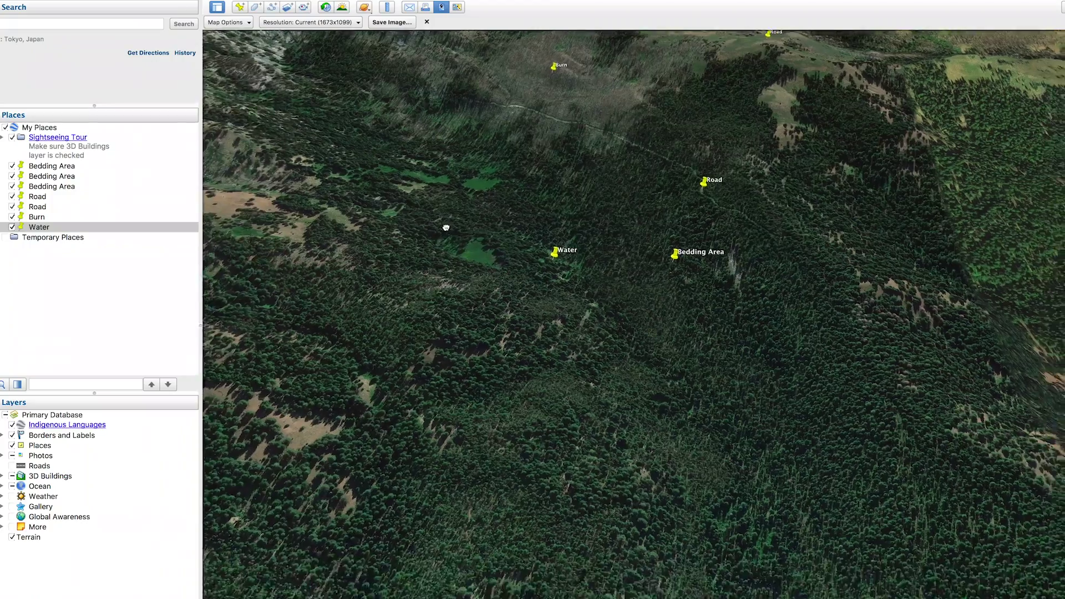
pyautogui.moveTo(442, 236); pyautogui.dragTo(478, 198)
# - Add a placemark named Spring on the open hillside across the valley
pyautogui.moveTo(767, 459); pyautogui.dragTo(494, 283)
pyautogui.moveTo(549, 432); pyautogui.dragTo(670, 285)
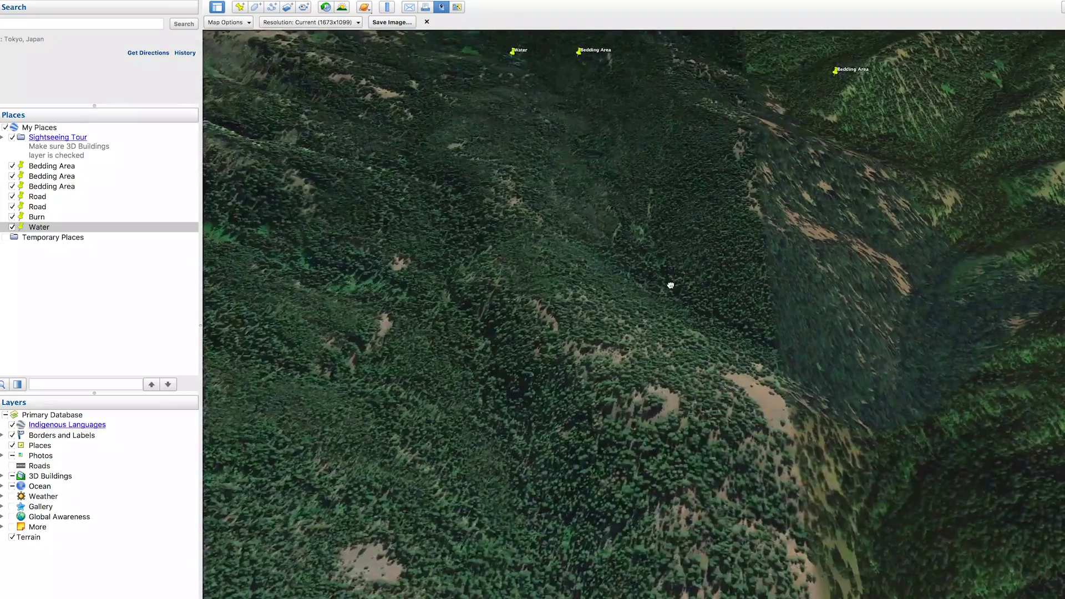
pyautogui.moveTo(473, 348); pyautogui.dragTo(737, 240)
pyautogui.moveTo(660, 224); pyautogui.dragTo(624, 544)
pyautogui.moveTo(583, 175); pyautogui.dragTo(964, 420)
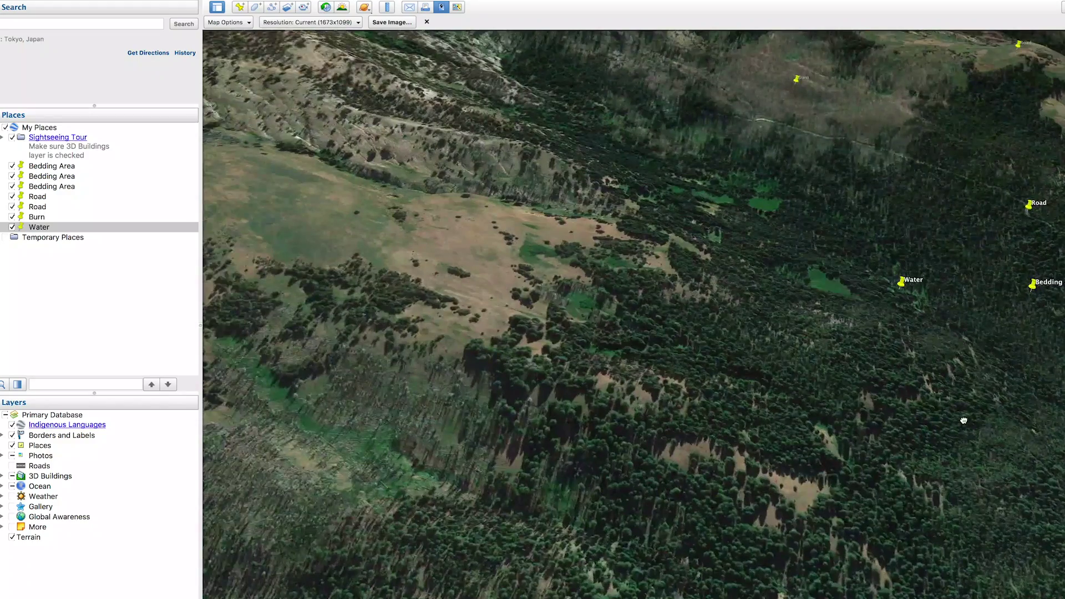
pyautogui.moveTo(371, 381); pyautogui.dragTo(618, 245)
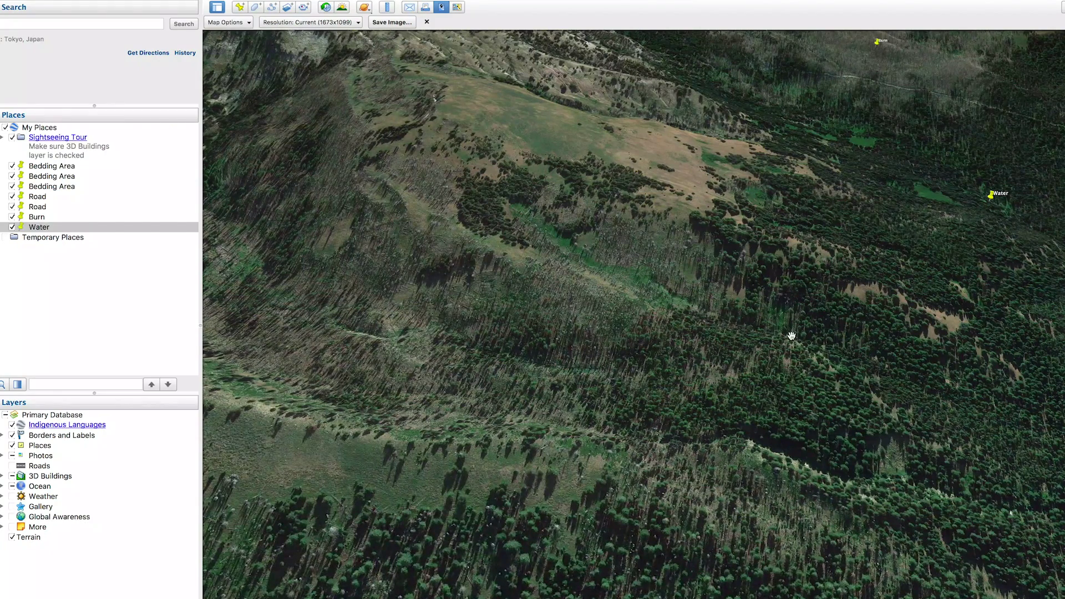
pyautogui.click(240, 7)
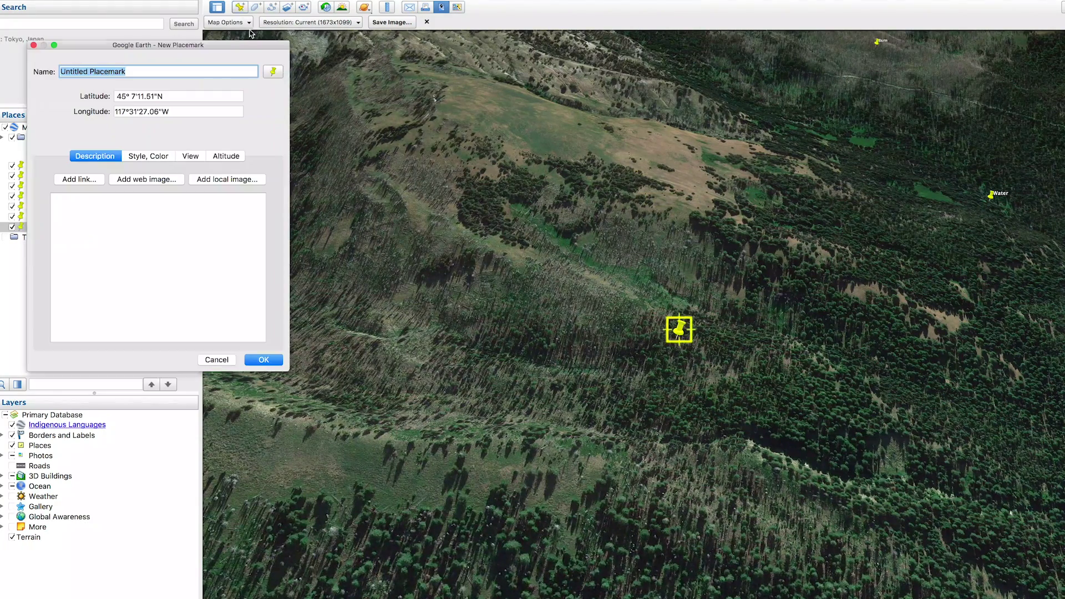
pyautogui.moveTo(679, 332); pyautogui.dragTo(516, 197)
pyautogui.click(110, 76)
pyautogui.press('super+a')
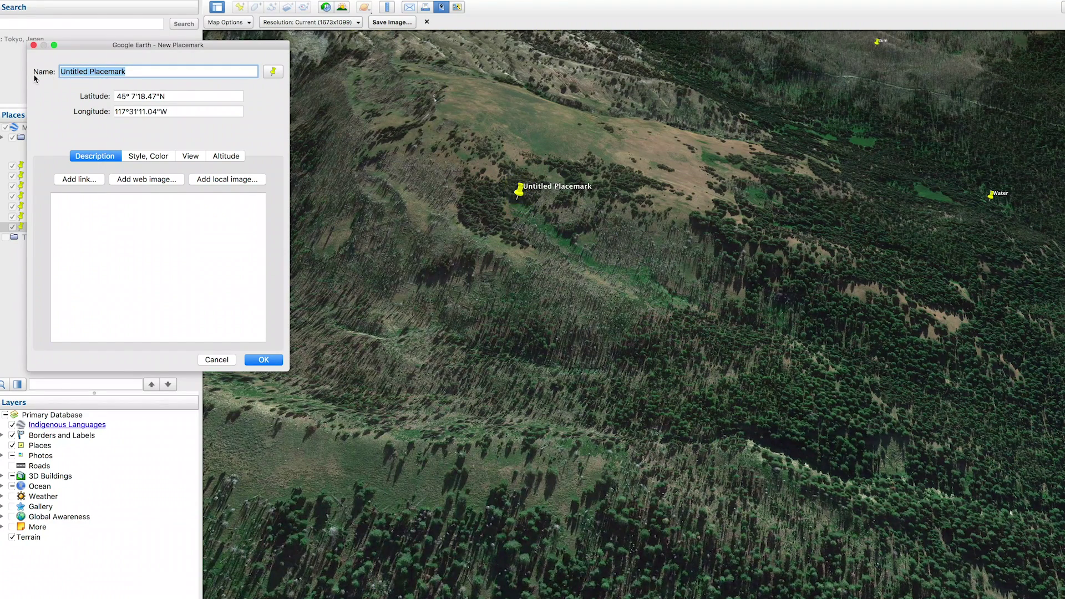
pyautogui.write('Spring')
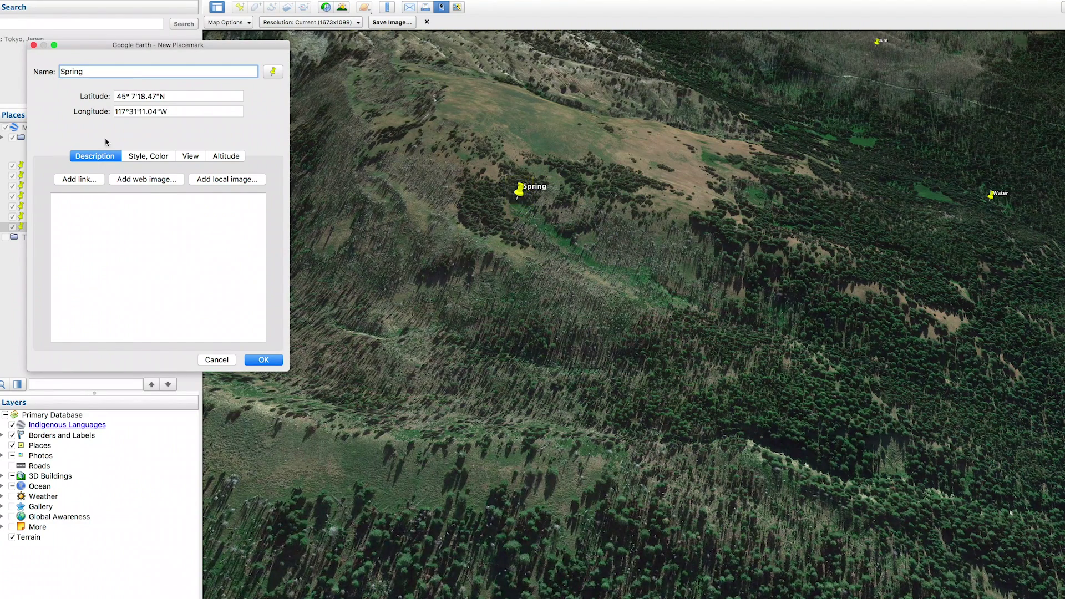
pyautogui.click(263, 359)
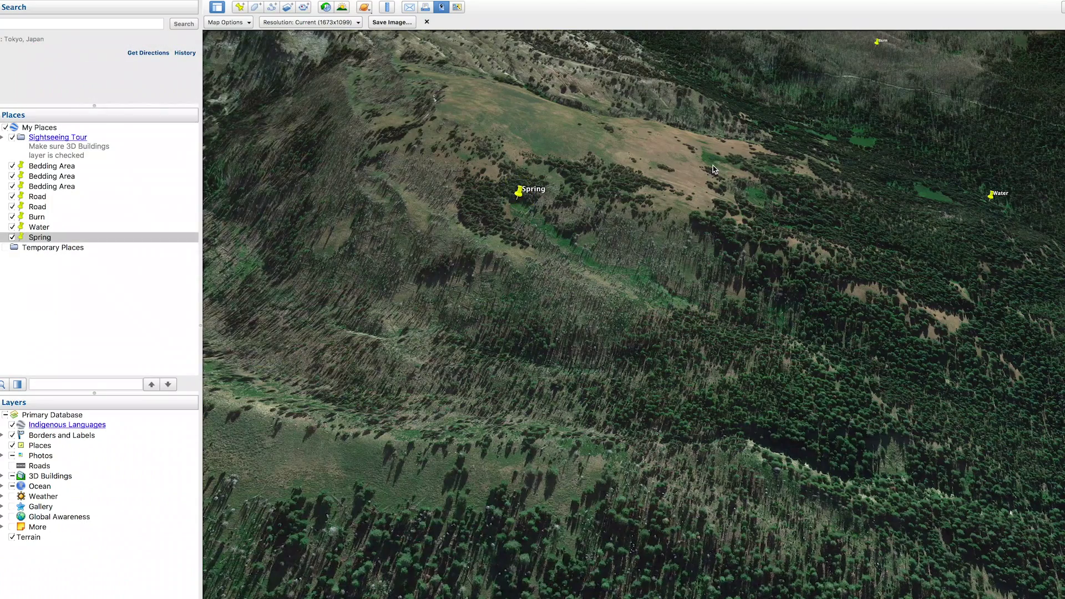
pyautogui.moveTo(714, 169); pyautogui.dragTo(510, 221)
# - Zoom out and pan until Spring, Water, Bedding Area, Road and Burn pins are all visible
pyautogui.scroll(-3, 703, 247)
pyautogui.moveTo(732, 227); pyautogui.dragTo(542, 309)
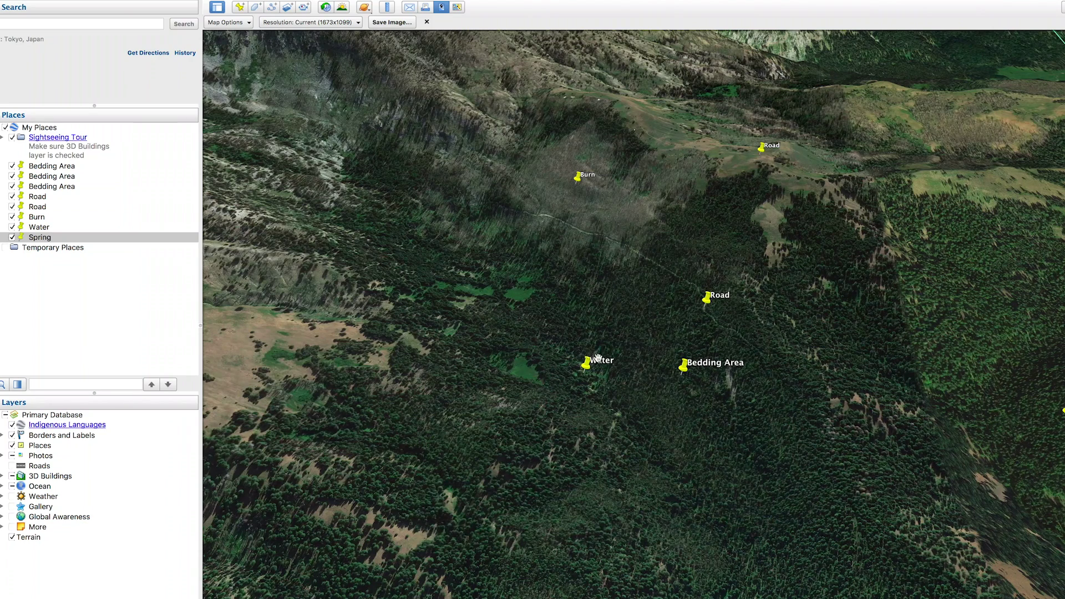
pyautogui.moveTo(389, 303); pyautogui.dragTo(448, 270)
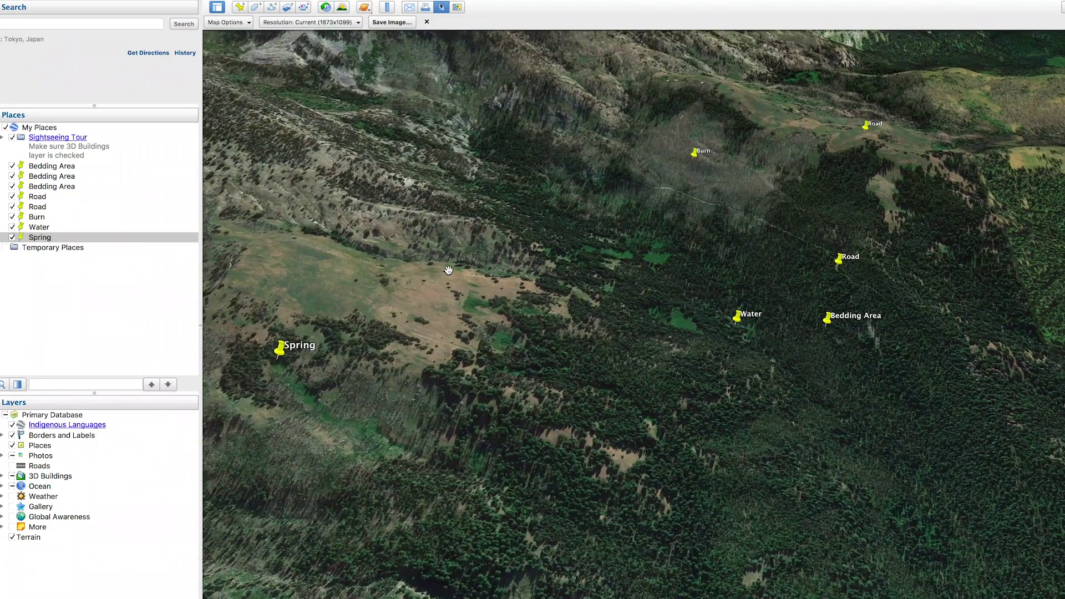
# - Add a Feed placemark on the upper slope
pyautogui.click(240, 6)
pyautogui.moveTo(677, 332); pyautogui.dragTo(468, 227)
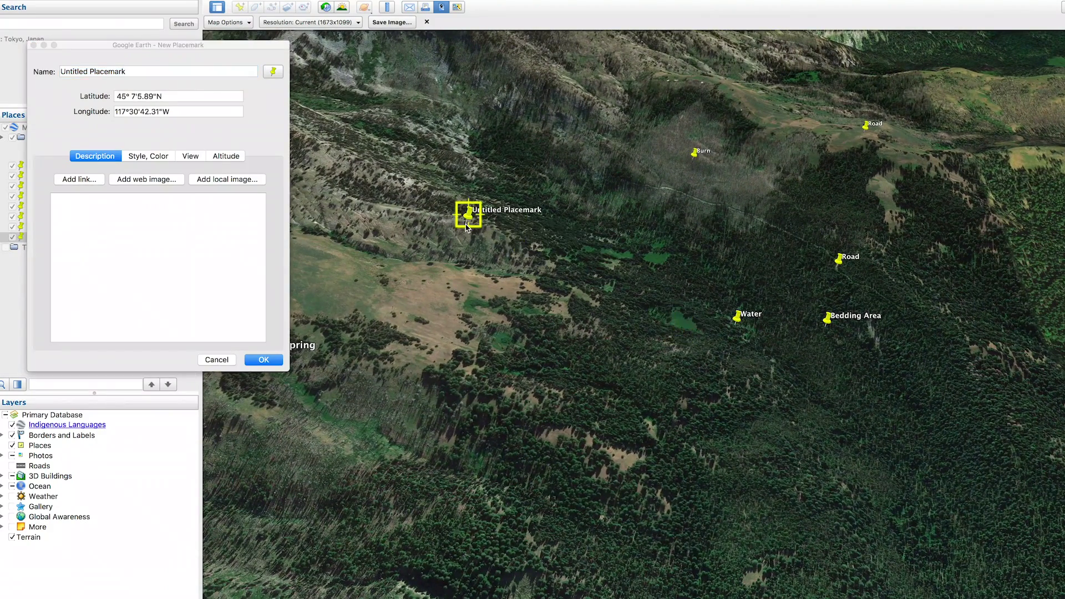
pyautogui.click(62, 74)
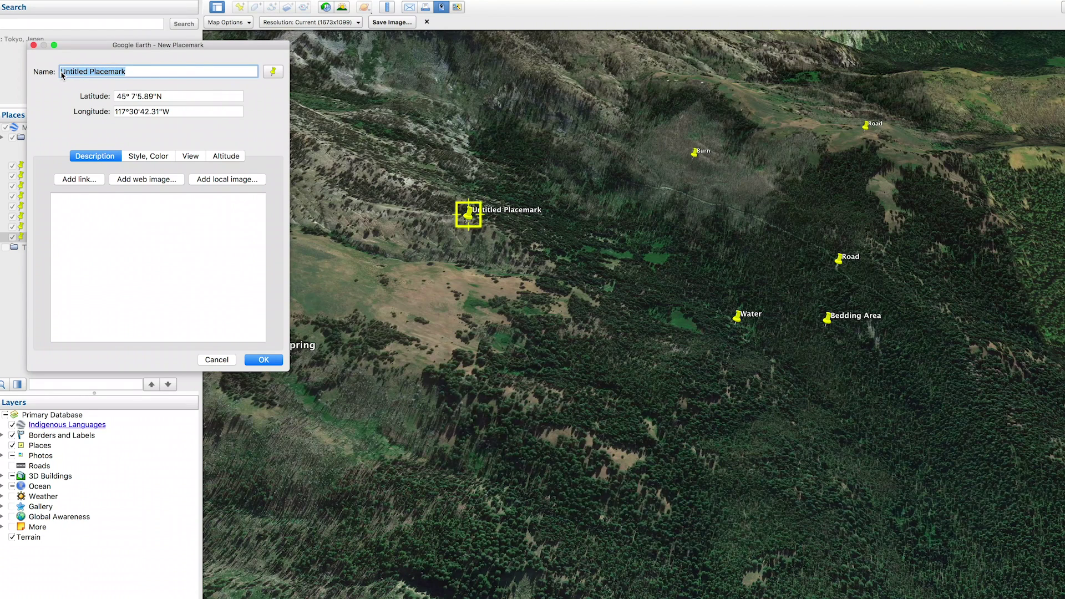
pyautogui.write('Feed')
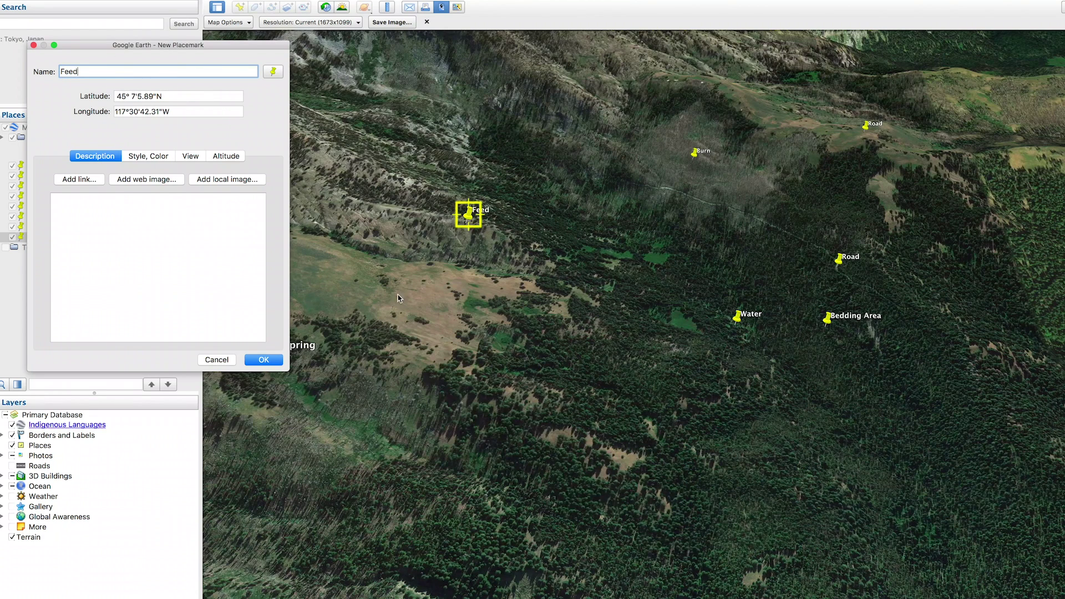
pyautogui.click(264, 359)
# - Add a second Feed placemark up near the Road pin
pyautogui.moveTo(248, 6)
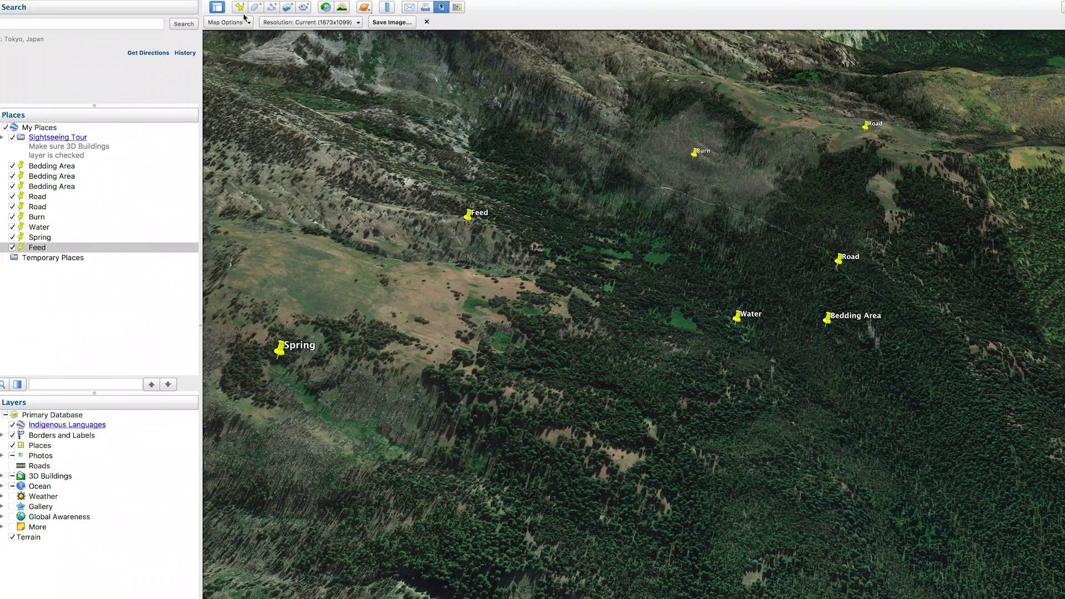
pyautogui.click(240, 7)
pyautogui.moveTo(679, 329); pyautogui.dragTo(882, 190)
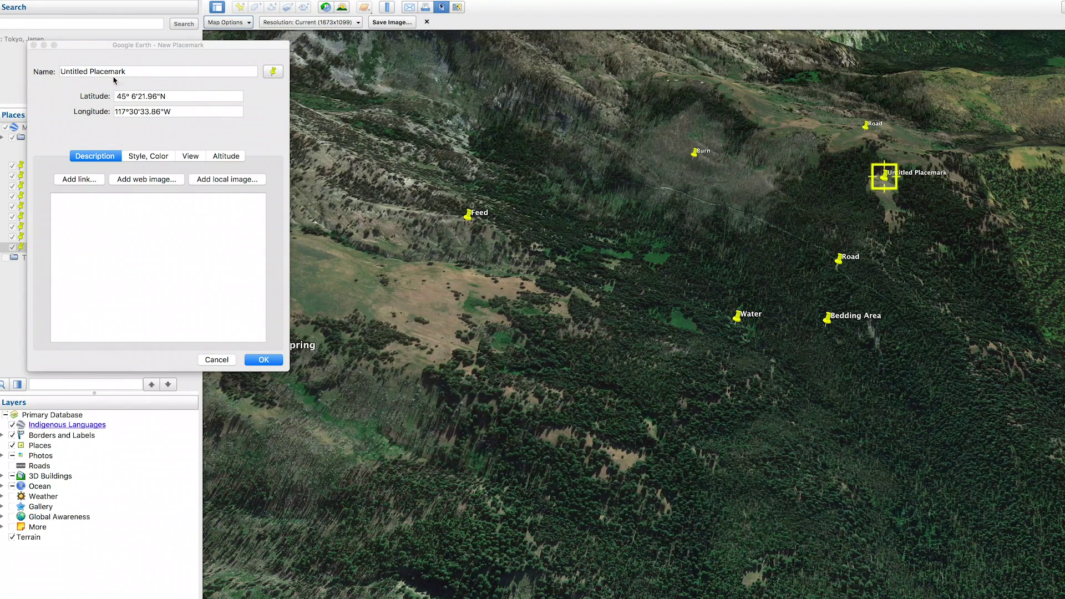
pyautogui.click(133, 75)
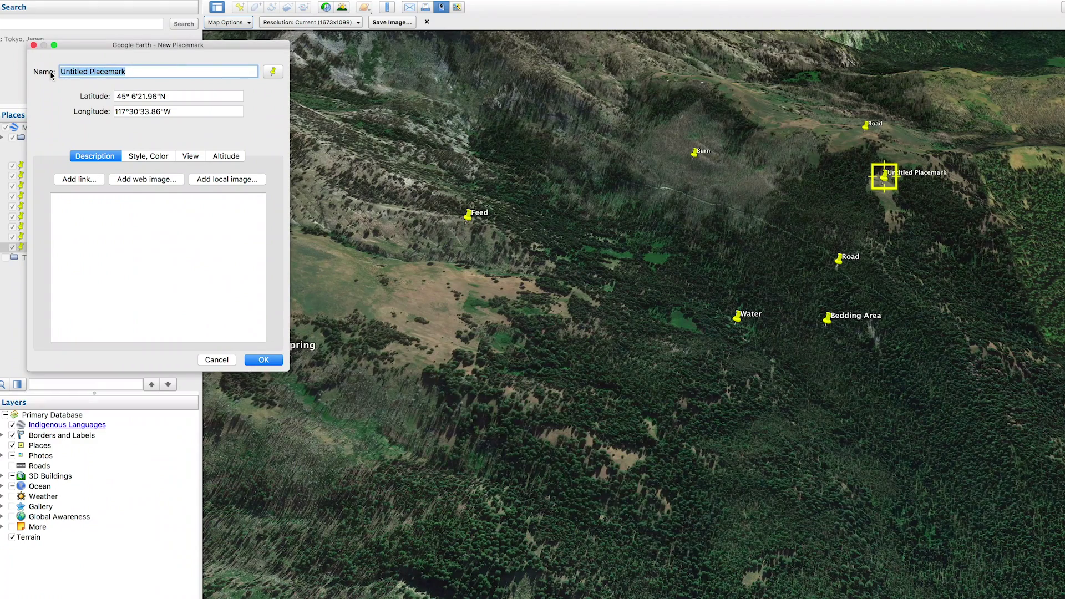
pyautogui.write('Feed')
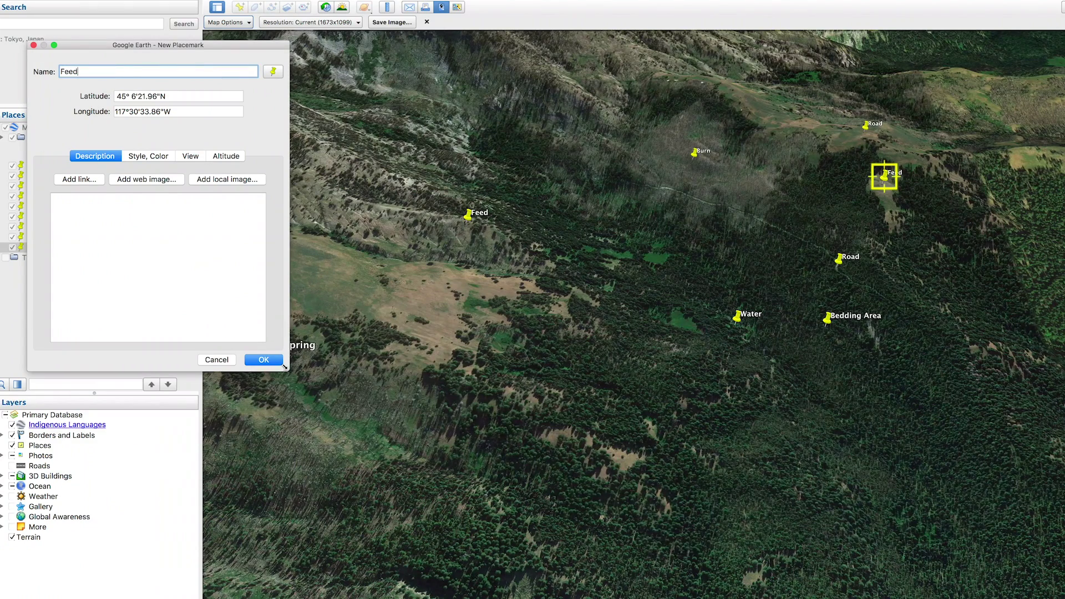
pyautogui.click(264, 359)
# - Add a third Feed placemark below the Water pin
pyautogui.moveTo(587, 453); pyautogui.dragTo(536, 326)
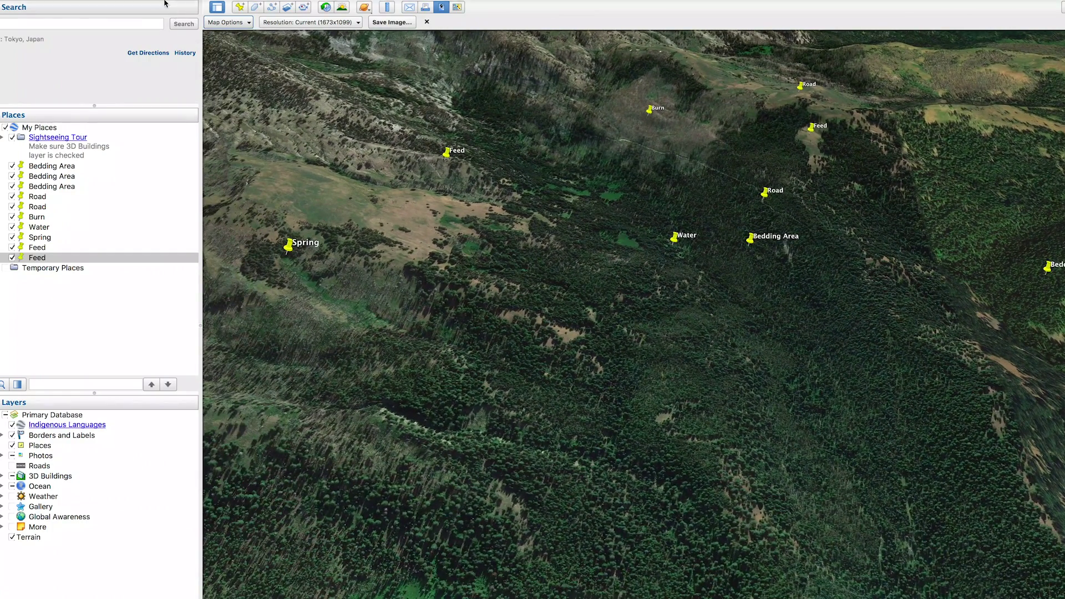
pyautogui.click(242, 8)
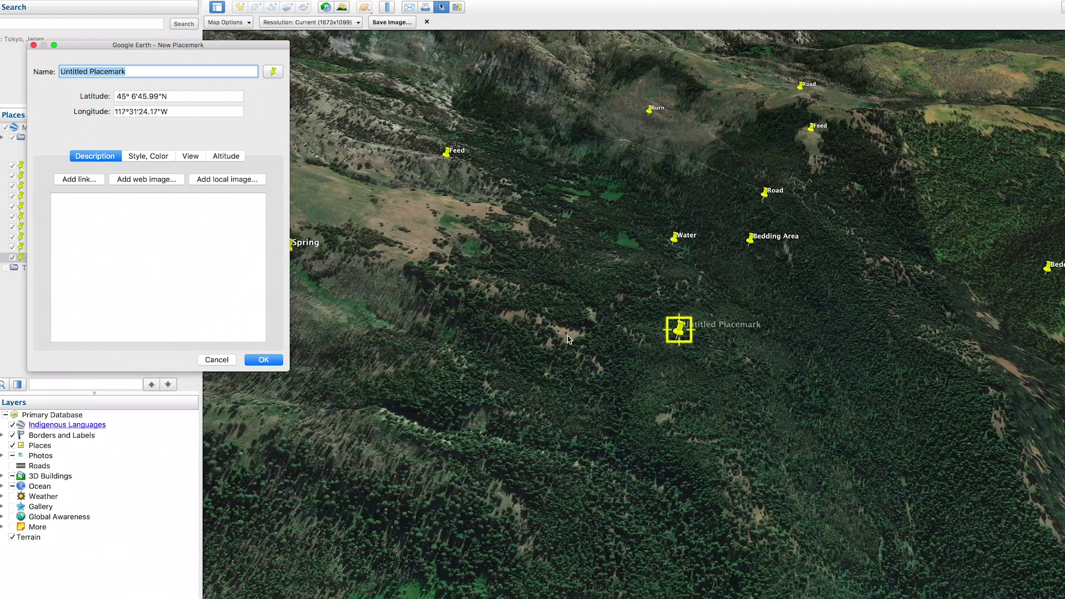
pyautogui.moveTo(676, 332); pyautogui.dragTo(569, 335)
pyautogui.click(131, 75)
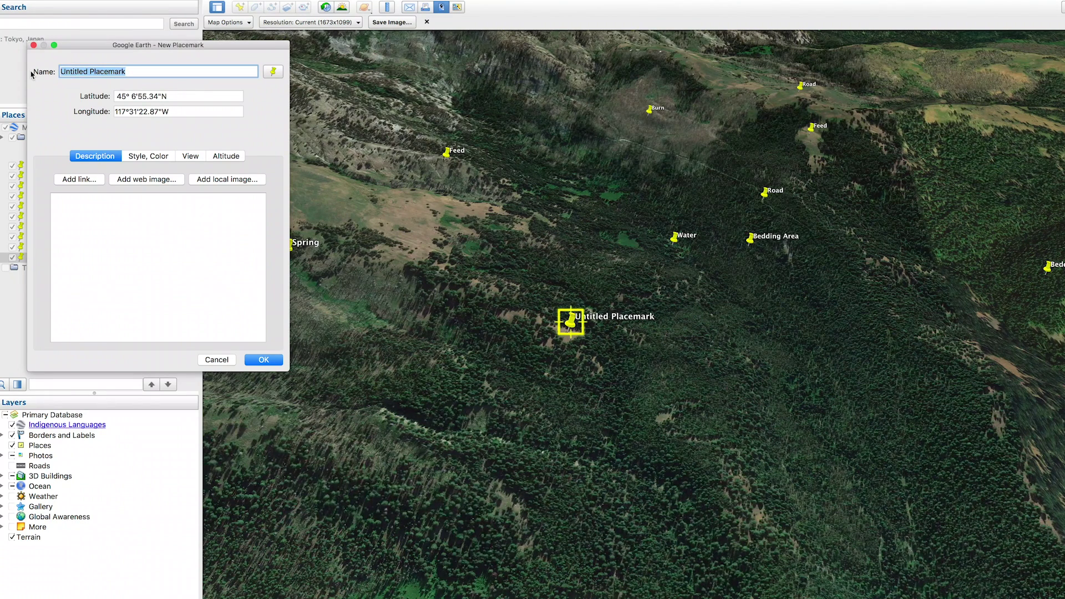
pyautogui.write('Feed')
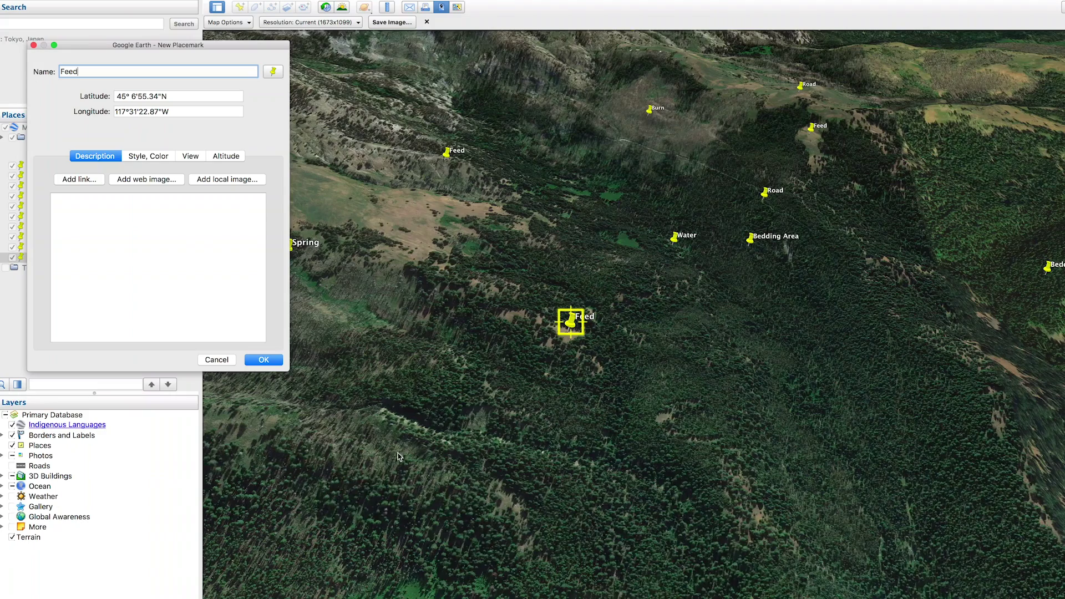
pyautogui.click(263, 359)
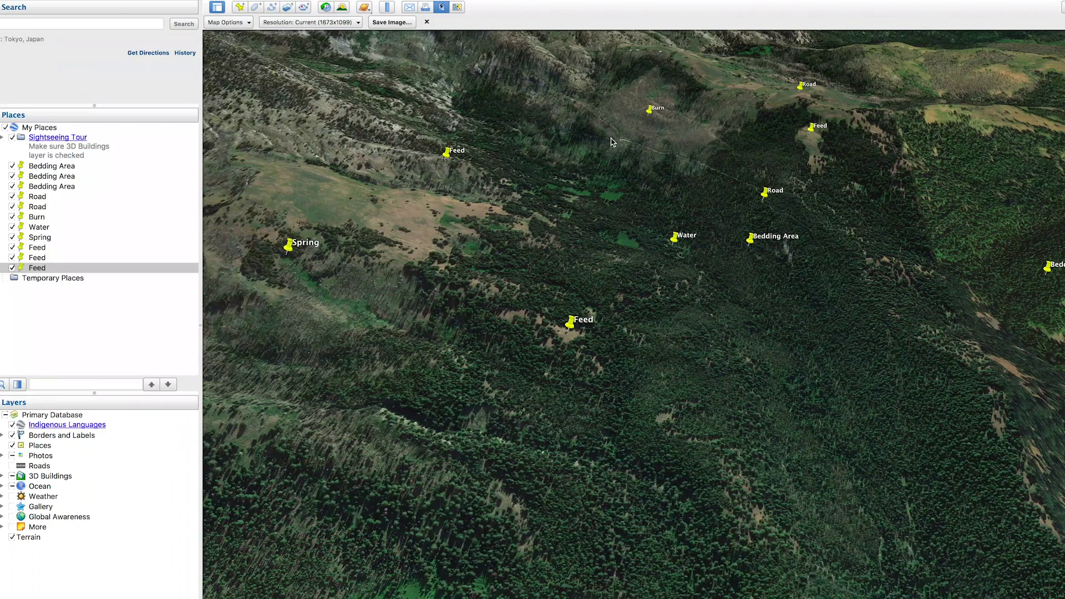
pyautogui.moveTo(824, 307); pyautogui.dragTo(737, 392)
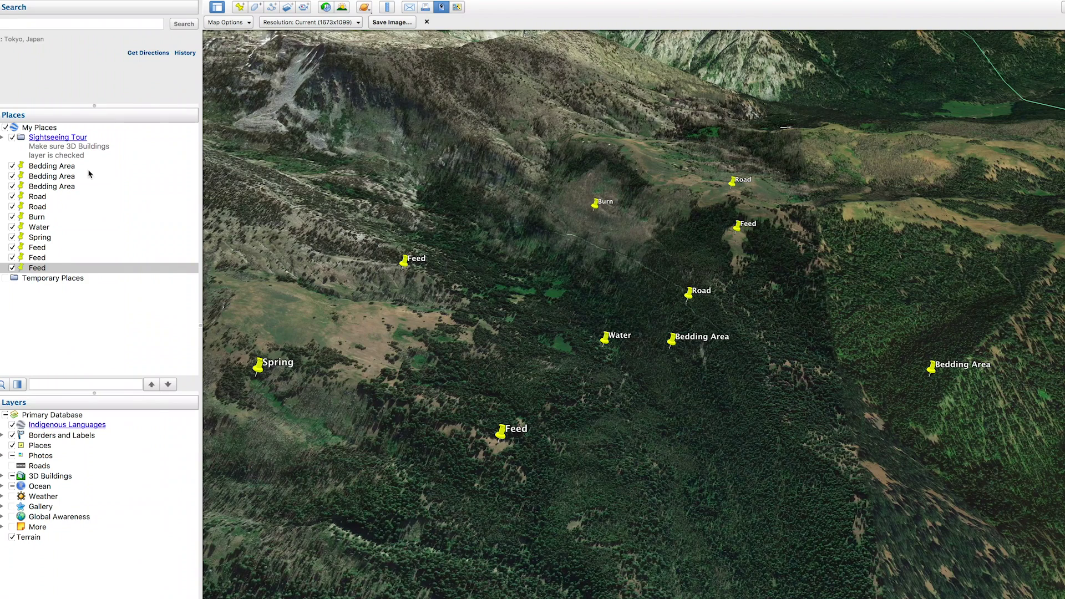
# - Create a new folder named OnX HUNT 1 under My Places
pyautogui.rightClick(43, 128)
pyautogui.moveTo(58, 135)
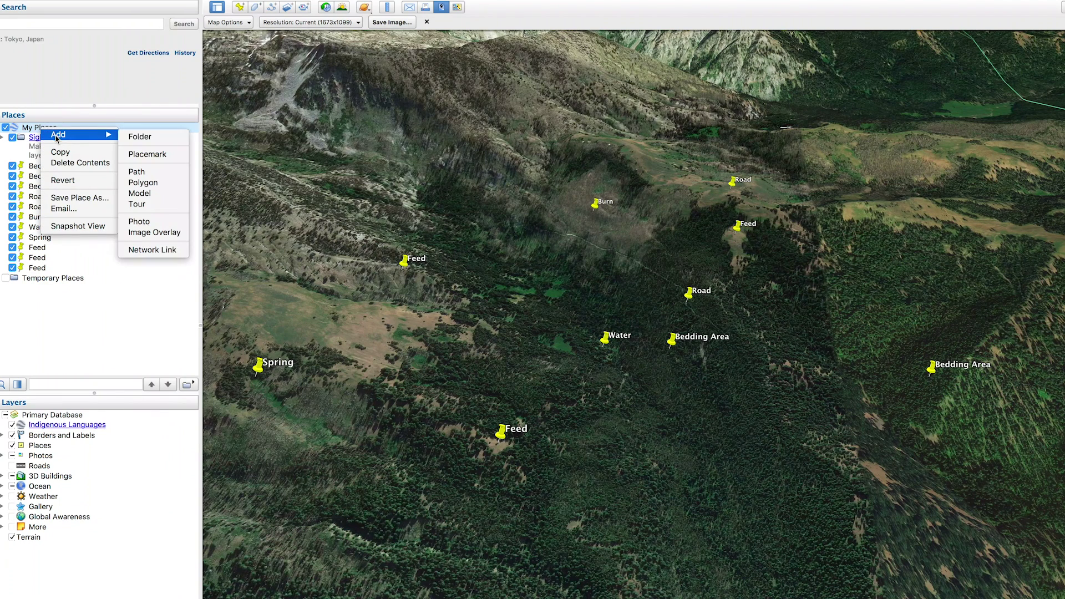
pyautogui.click(139, 138)
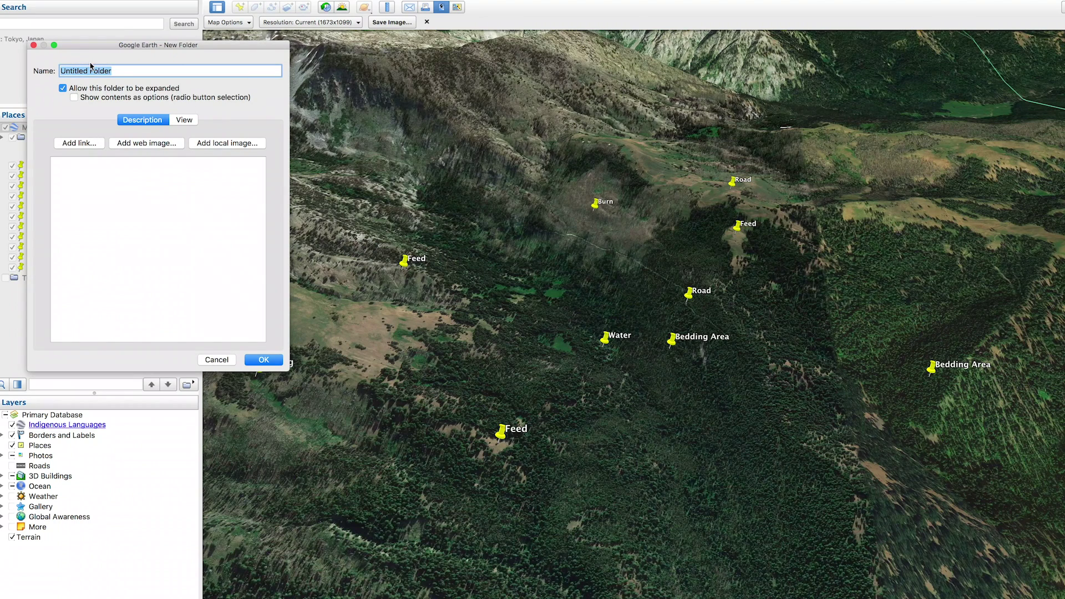
pyautogui.write('OnX HUNT 1')
pyautogui.click(264, 360)
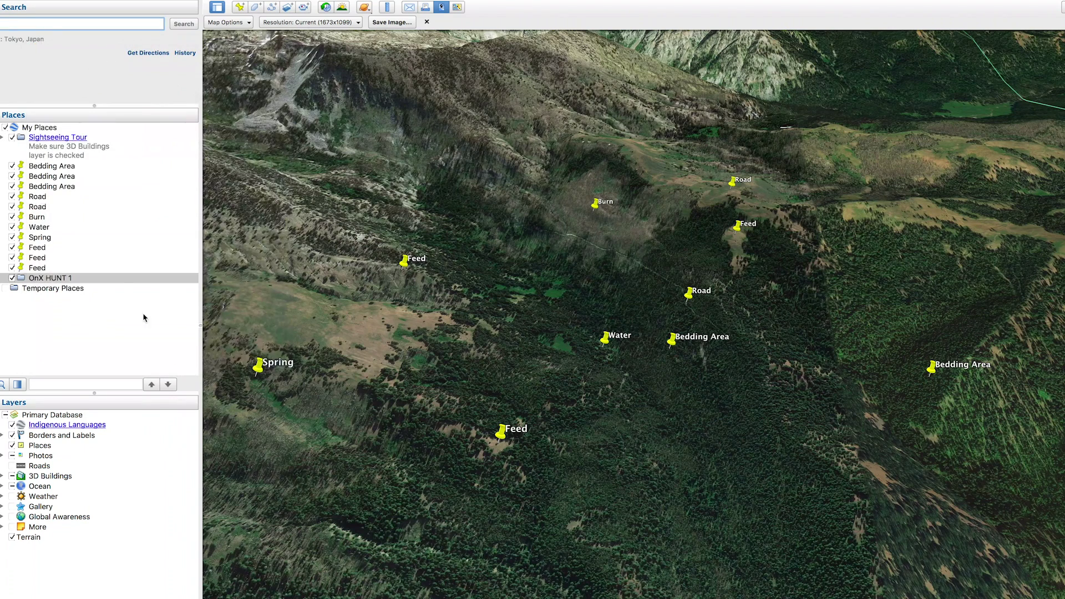
# - Hide all placemarks, then switch each of the eleven pins back on
pyautogui.click(36, 167)
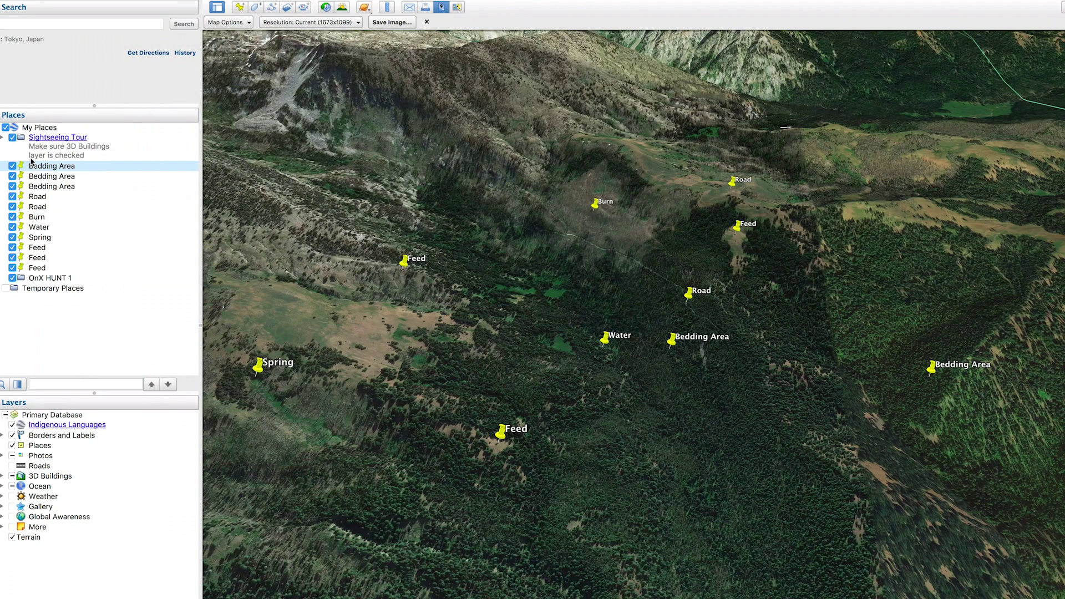
pyautogui.click(6, 127)
pyautogui.click(12, 166)
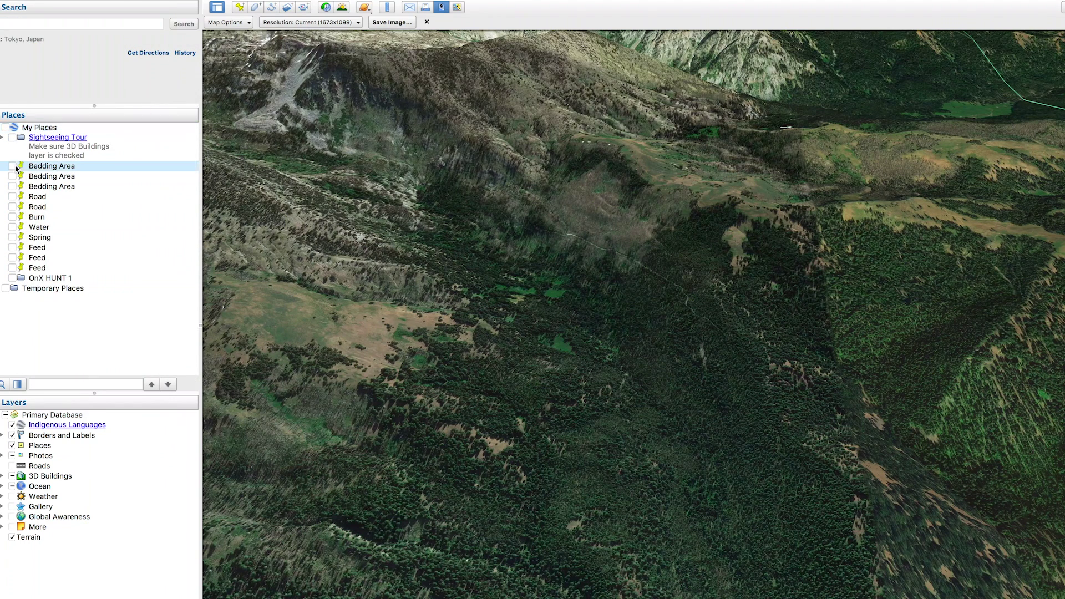
pyautogui.click(12, 175)
pyautogui.click(13, 186)
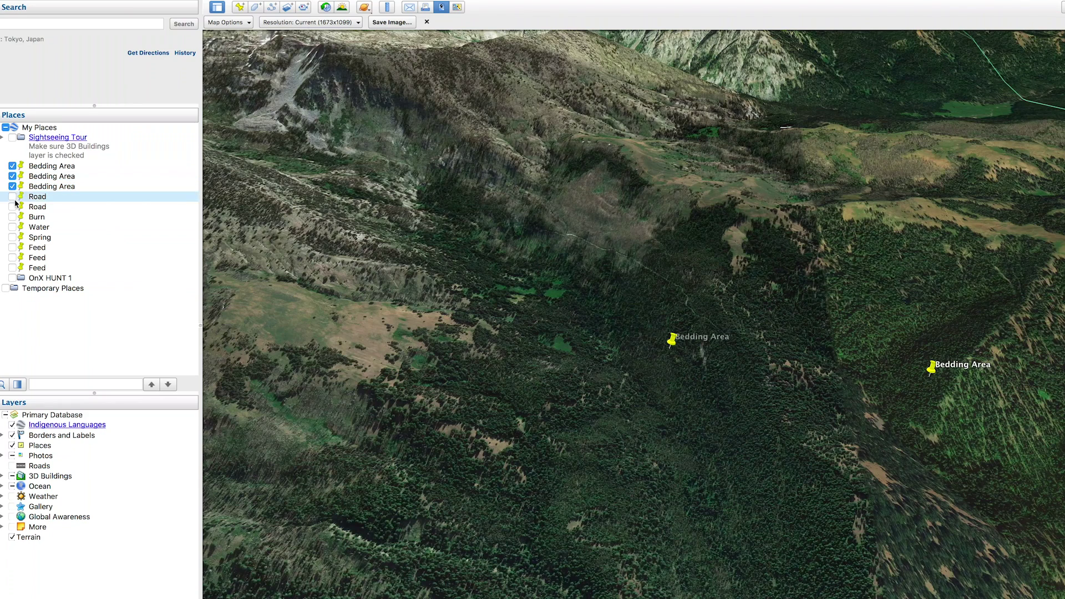
pyautogui.click(12, 196)
pyautogui.click(12, 206)
pyautogui.click(12, 217)
pyautogui.click(13, 227)
pyautogui.click(12, 237)
pyautogui.click(12, 247)
pyautogui.click(12, 257)
pyautogui.click(12, 268)
# - Move the Spring, Feed, Water and Bedding Area placemarks into OnX HUNT 1 and hide them
pyautogui.click(41, 240)
pyautogui.moveTo(43, 270); pyautogui.dragTo(45, 281)
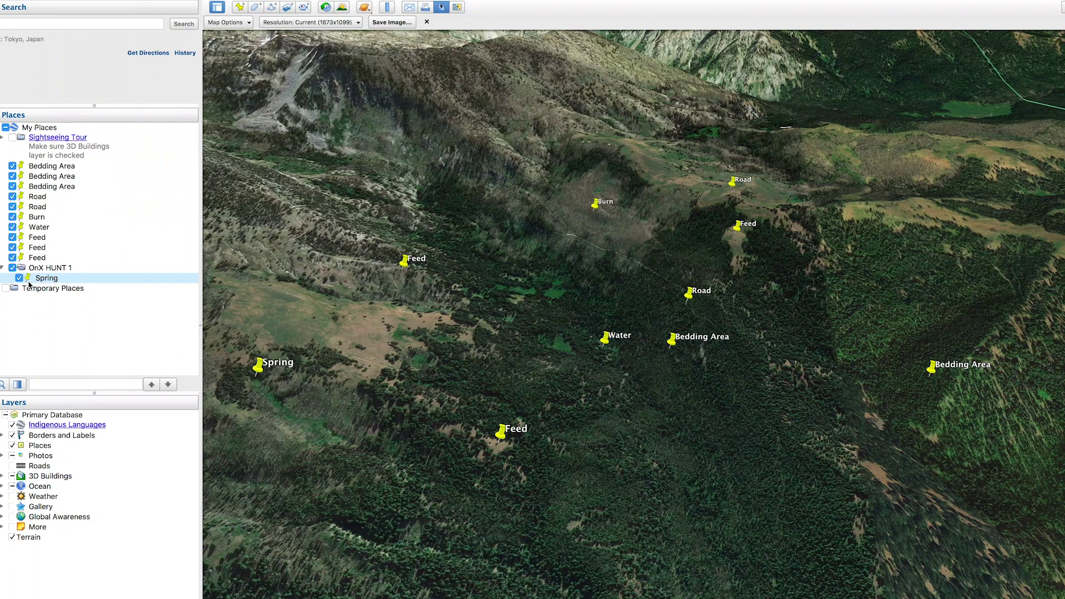
pyautogui.moveTo(38, 258)
pyautogui.mouseDown()
pyautogui.moveTo(48, 271)
pyautogui.moveTo(40, 177)
pyautogui.mouseUp()
pyautogui.click(38, 228)
pyautogui.click(38, 178)
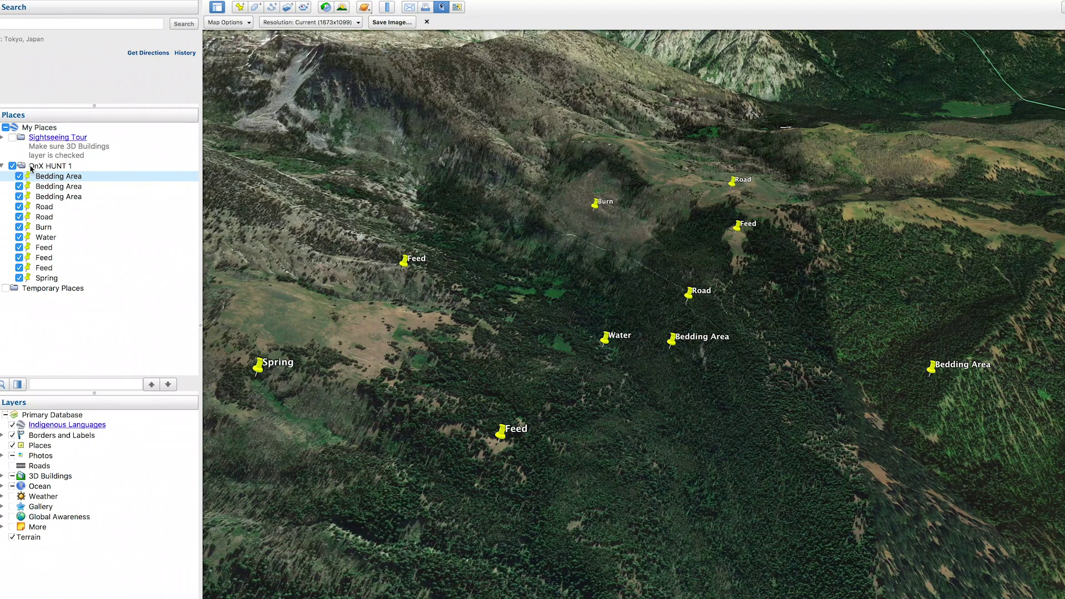
pyautogui.click(12, 166)
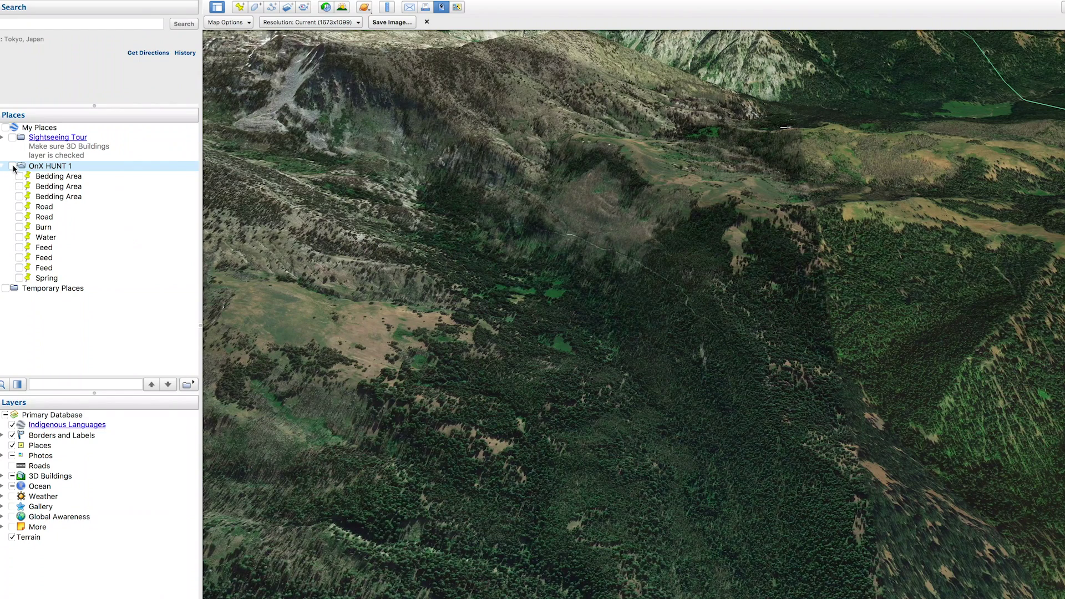
# - Save the OnX HUNT 1 folder as a Kml (*.kml) file in Documents
pyautogui.click(12, 166)
pyautogui.rightClick(42, 169)
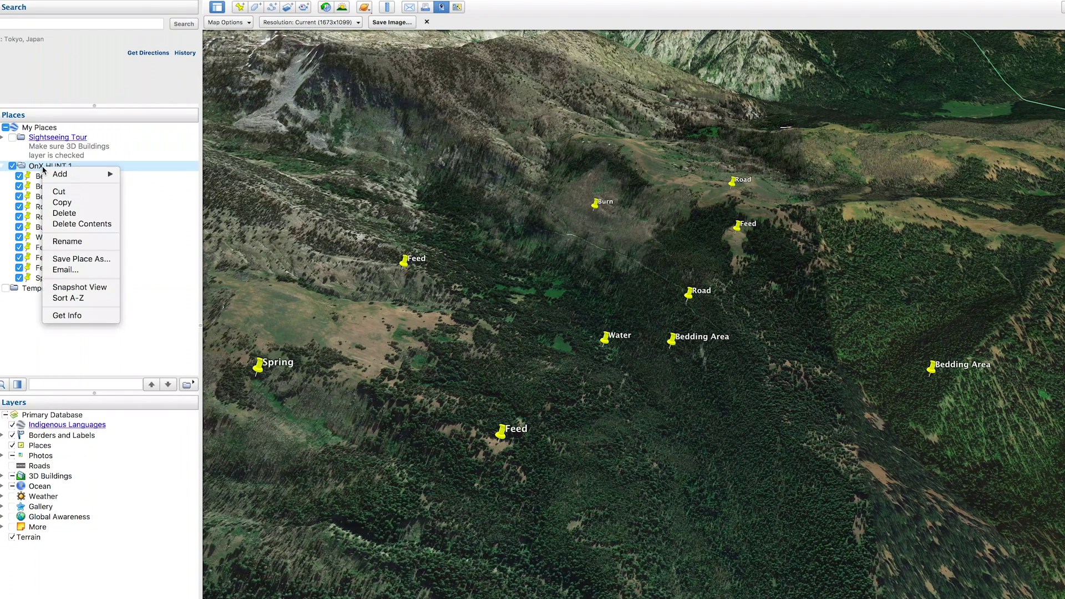
pyautogui.click(86, 261)
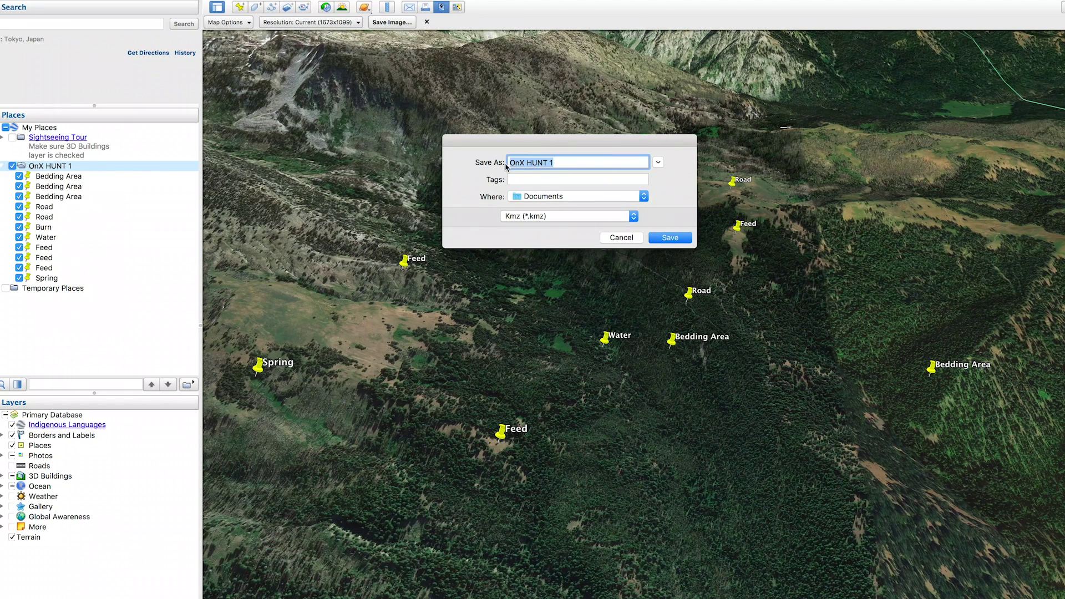
pyautogui.click(517, 216)
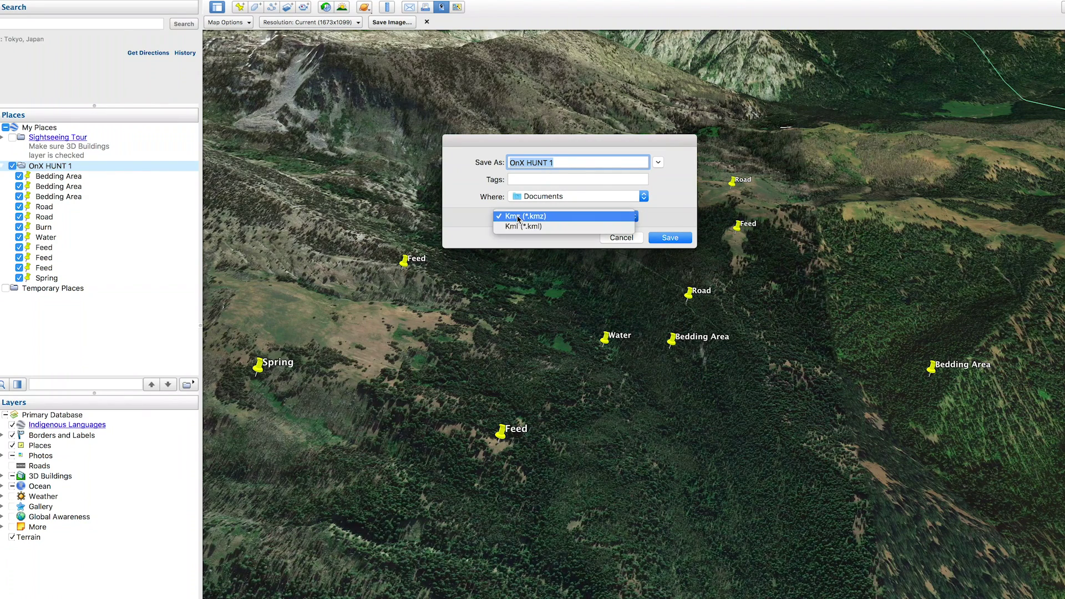
pyautogui.click(526, 231)
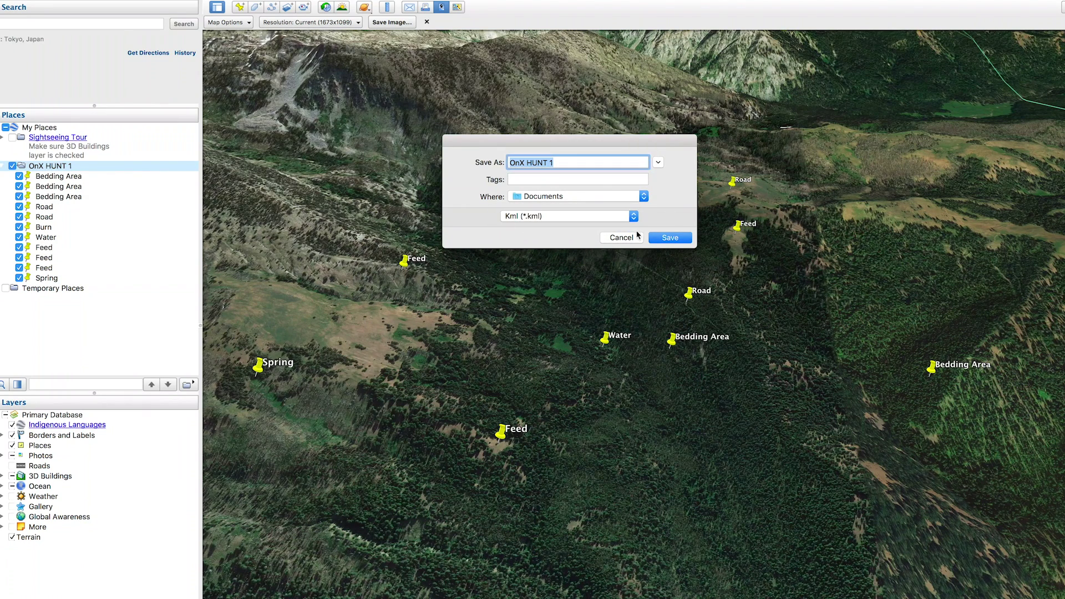
pyautogui.click(670, 238)
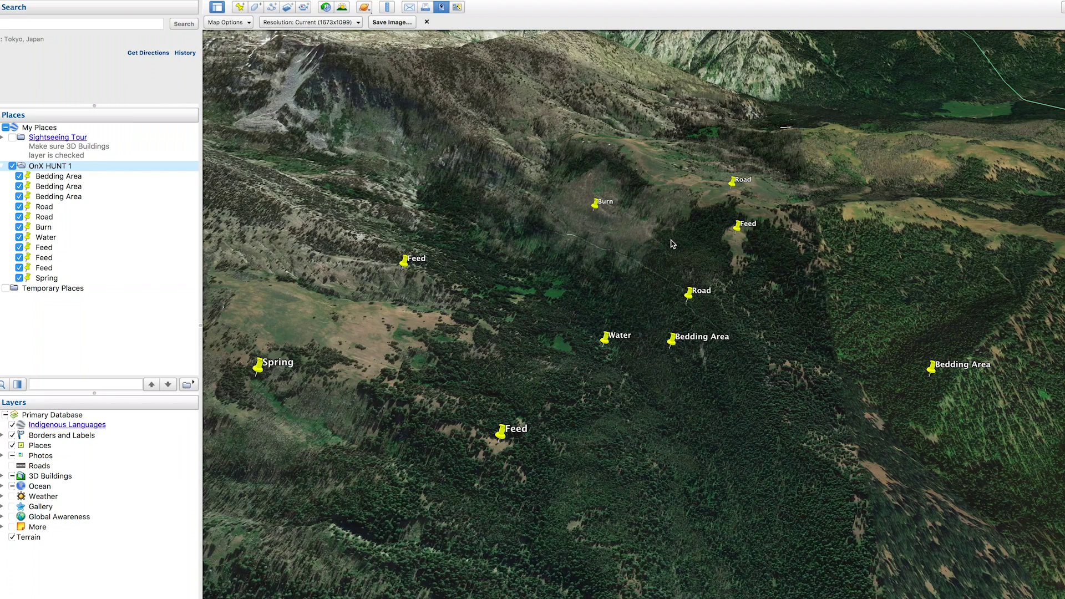
pyautogui.moveTo(88, 2)
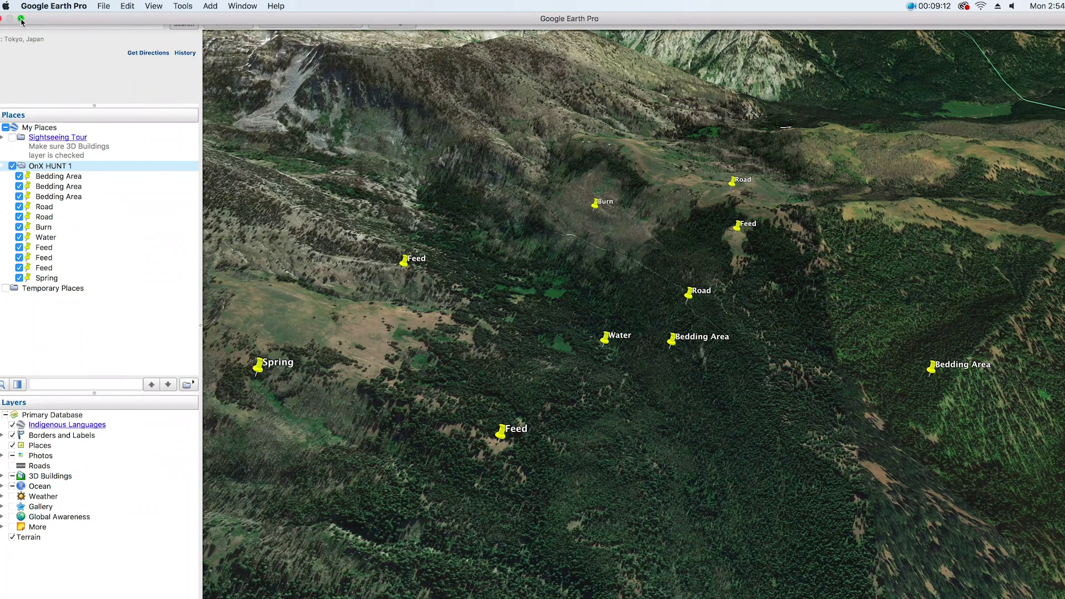
# - Leave full screen, load onxmaps.com in Safari, and launch the web map via Start Mapping
pyautogui.press('ctrl+super+f')
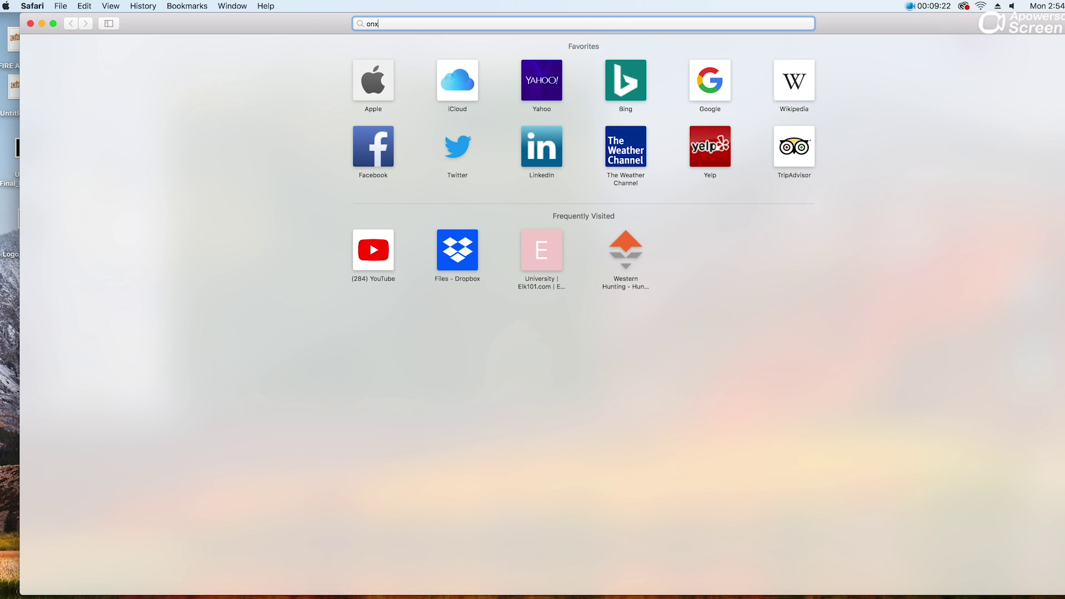
pyautogui.write('maps.com')
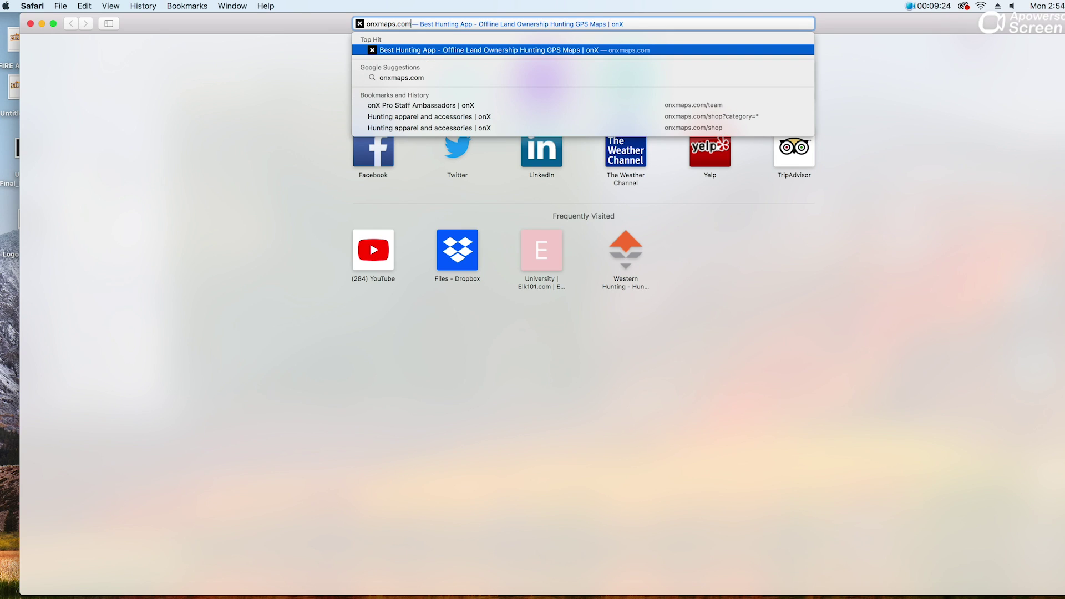
pyautogui.press('Return')
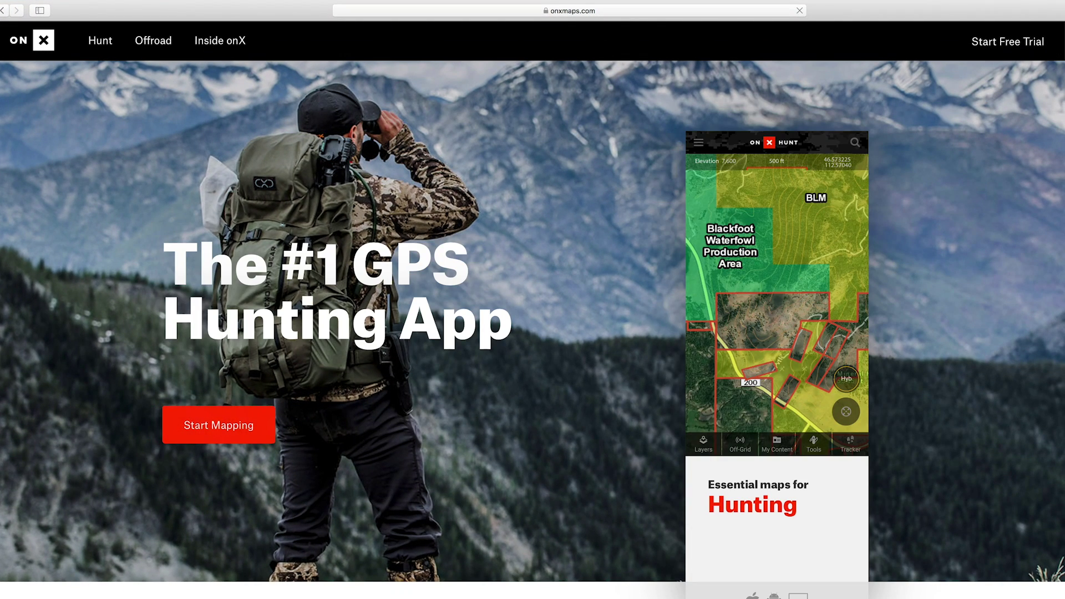
pyautogui.click(716, 207)
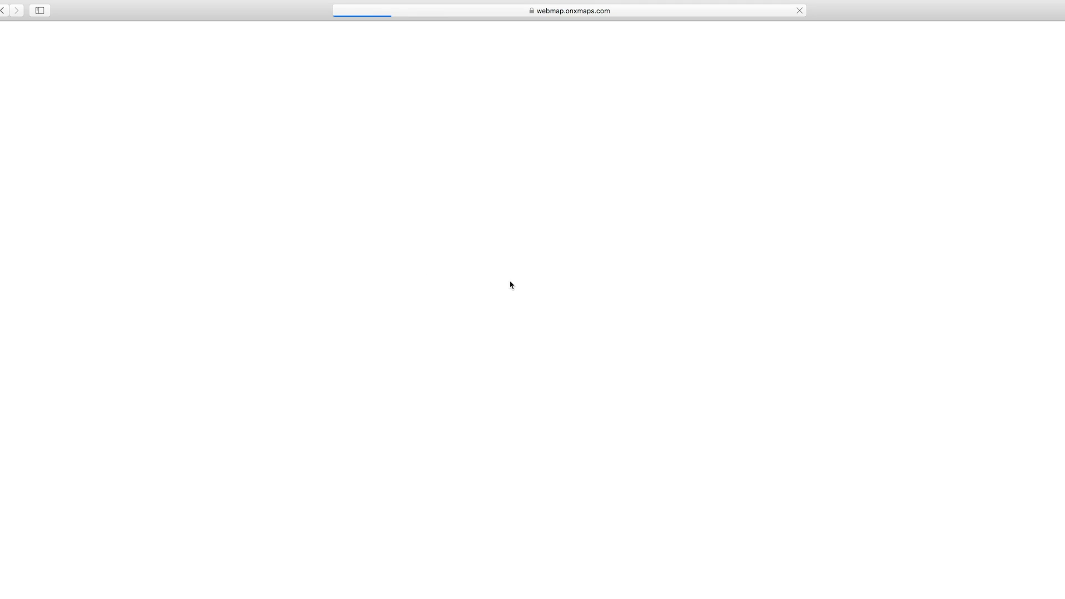
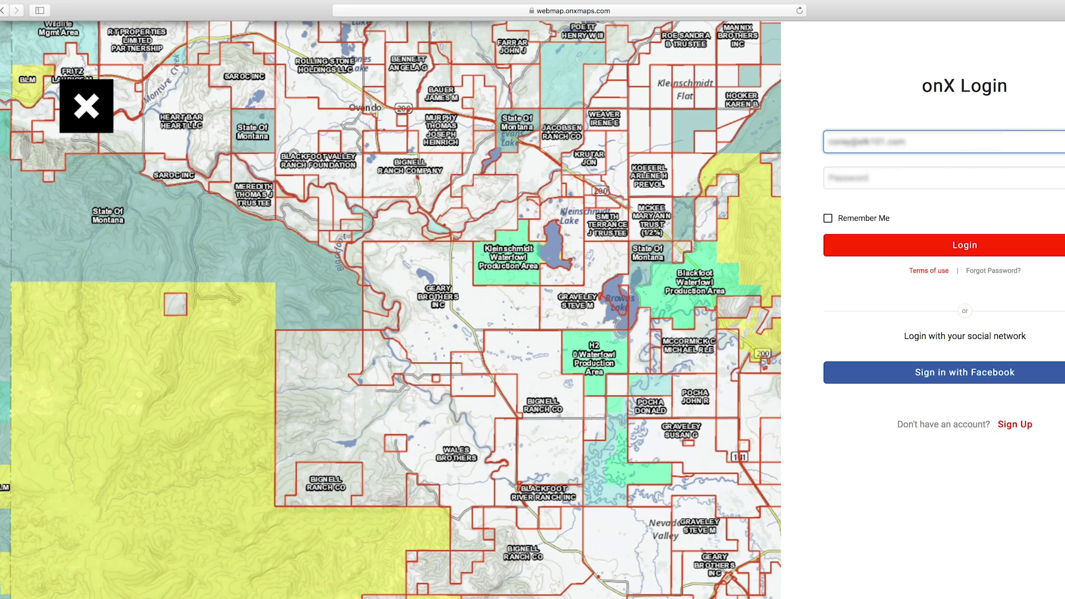
# - Log in with the account e-mail and password, remembering the login, saving the password and allowing location
pyautogui.click(870, 179)
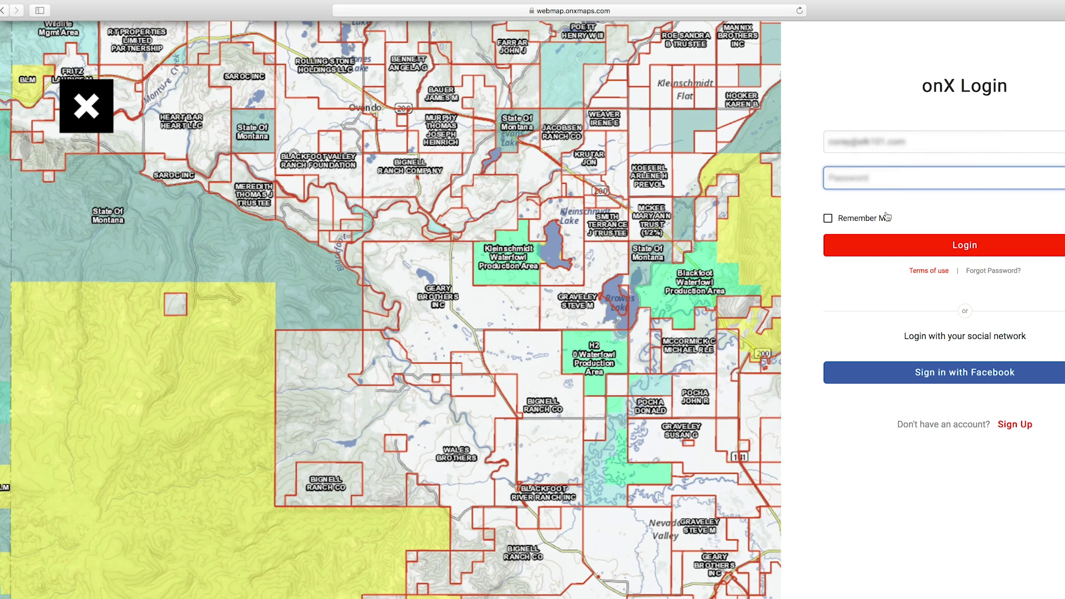
pyautogui.write('•')
pyautogui.click(829, 219)
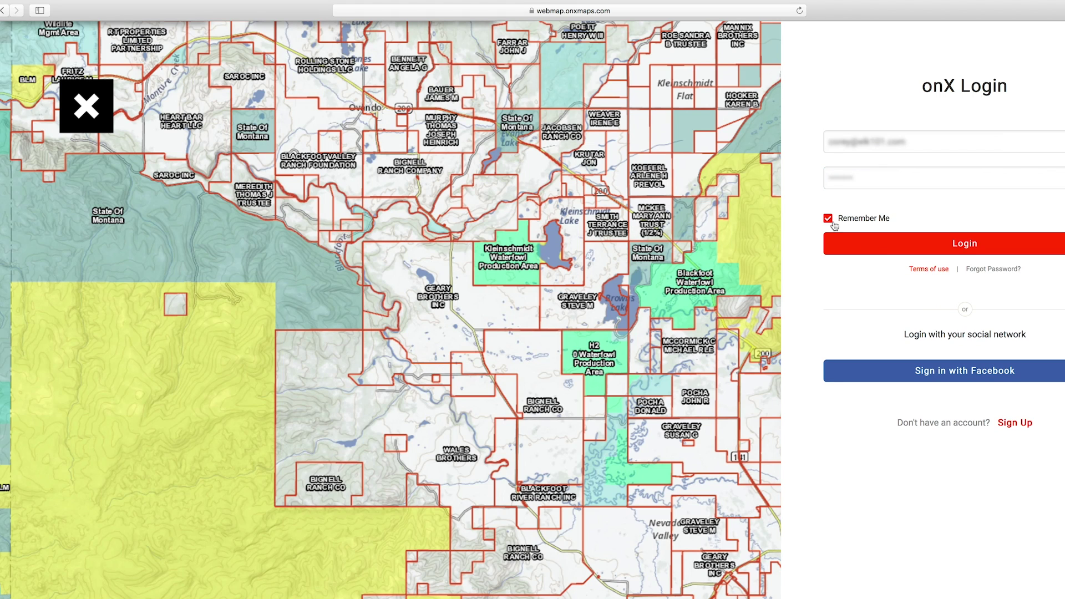
pyautogui.click(977, 246)
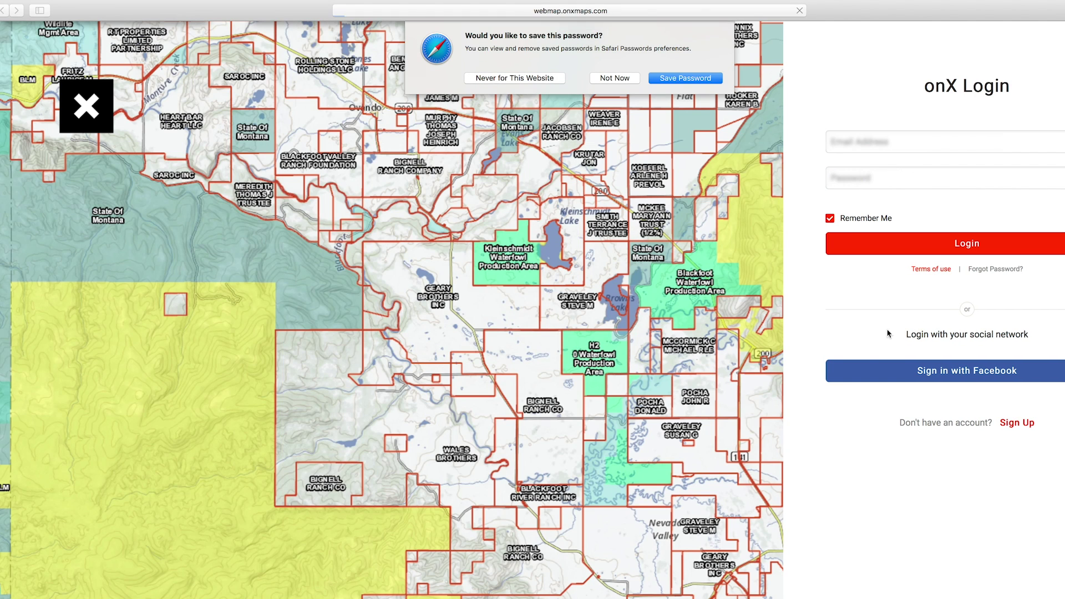
pyautogui.click(674, 82)
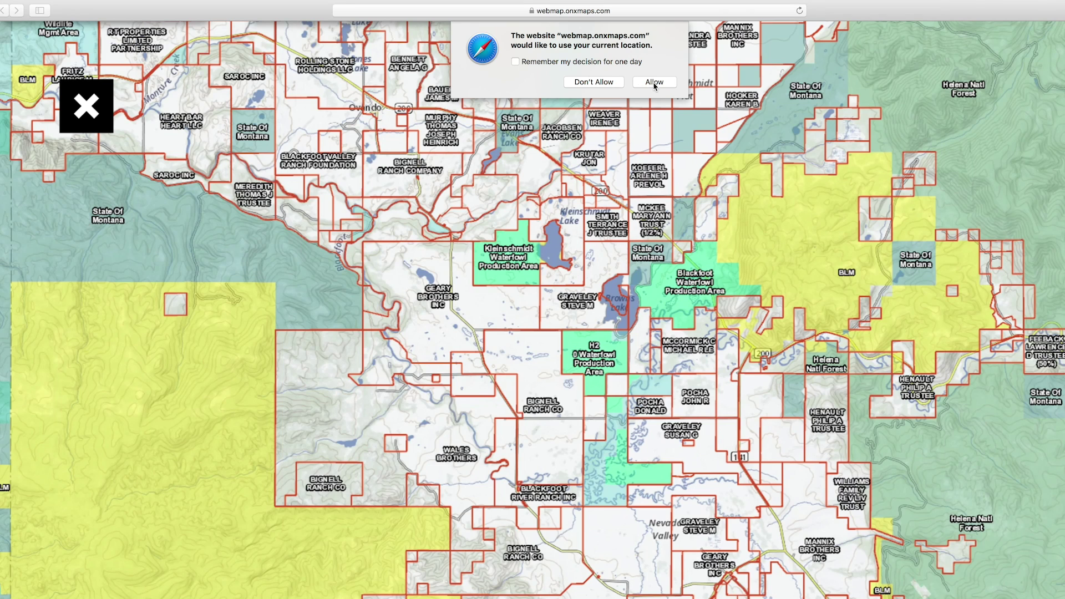
pyautogui.click(655, 82)
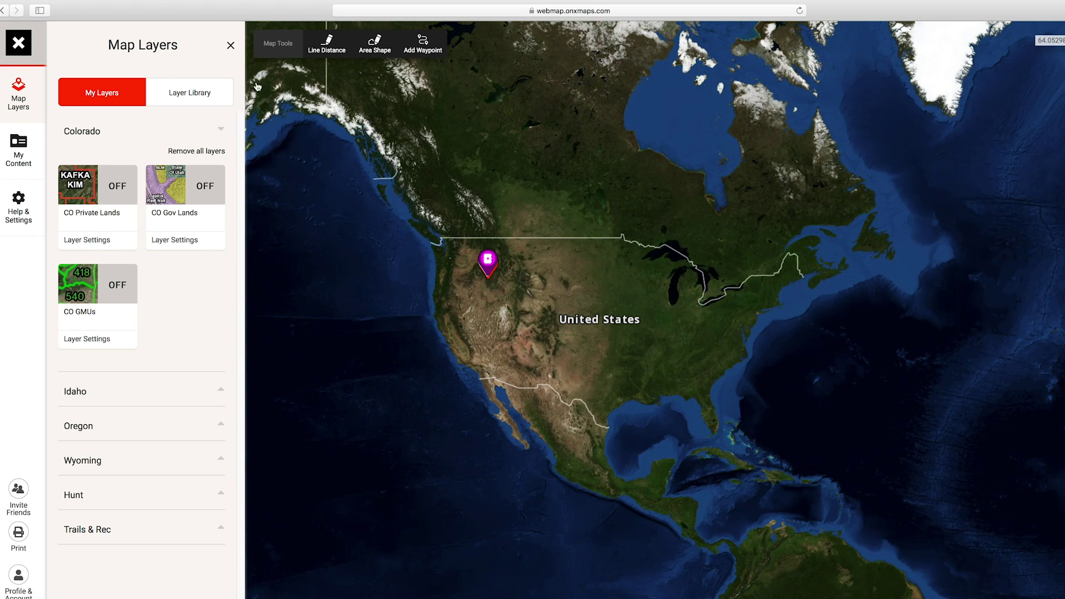
# - Import OnX HUNT 1.kml from Documents and save it to My Content
pyautogui.click(18, 146)
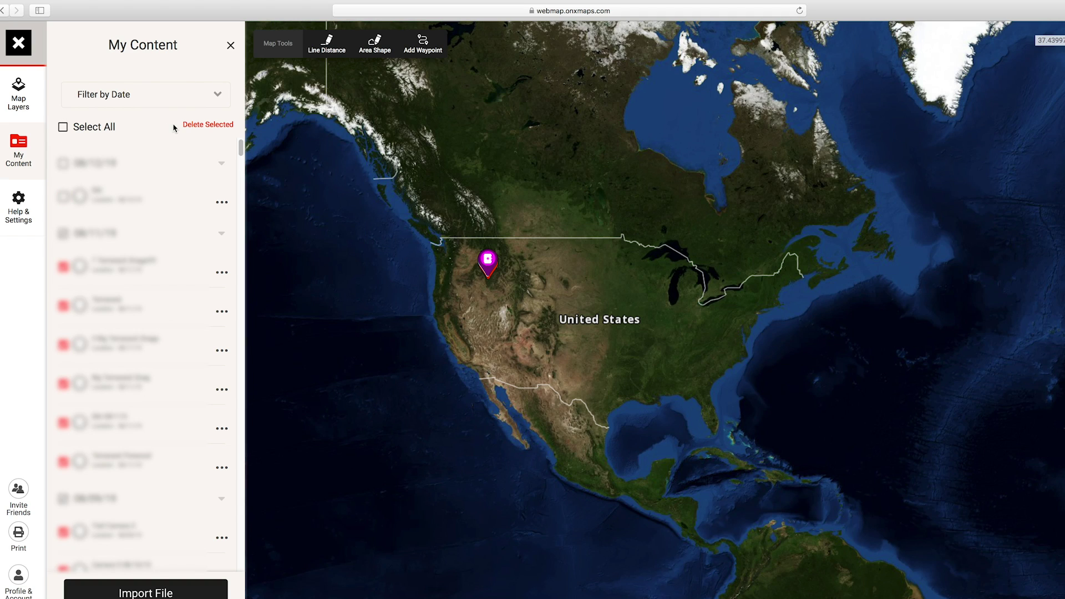
pyautogui.click(63, 127)
pyautogui.click(62, 127)
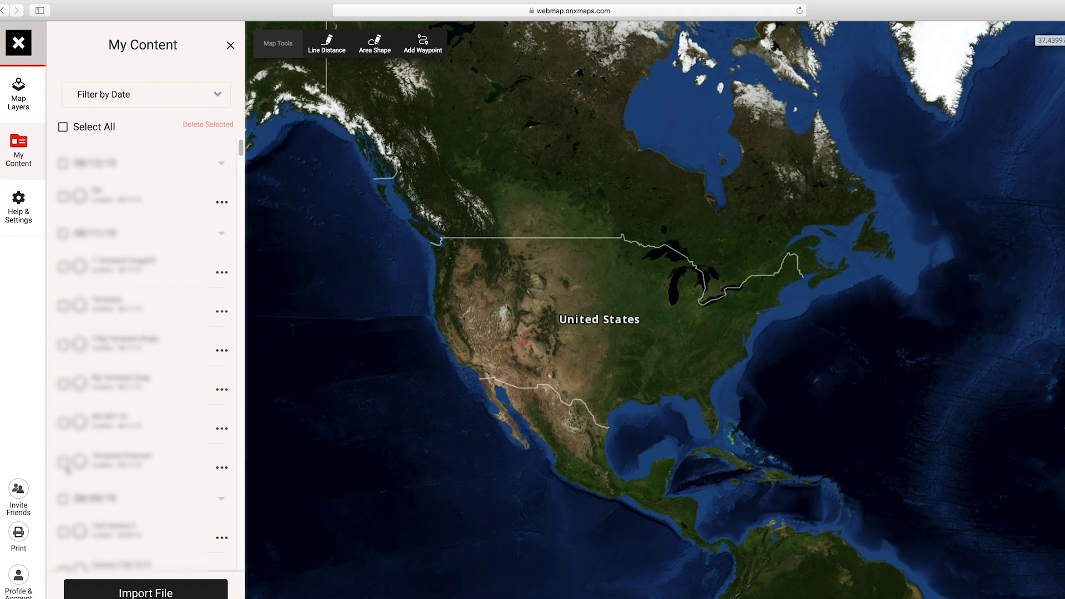
pyautogui.click(129, 593)
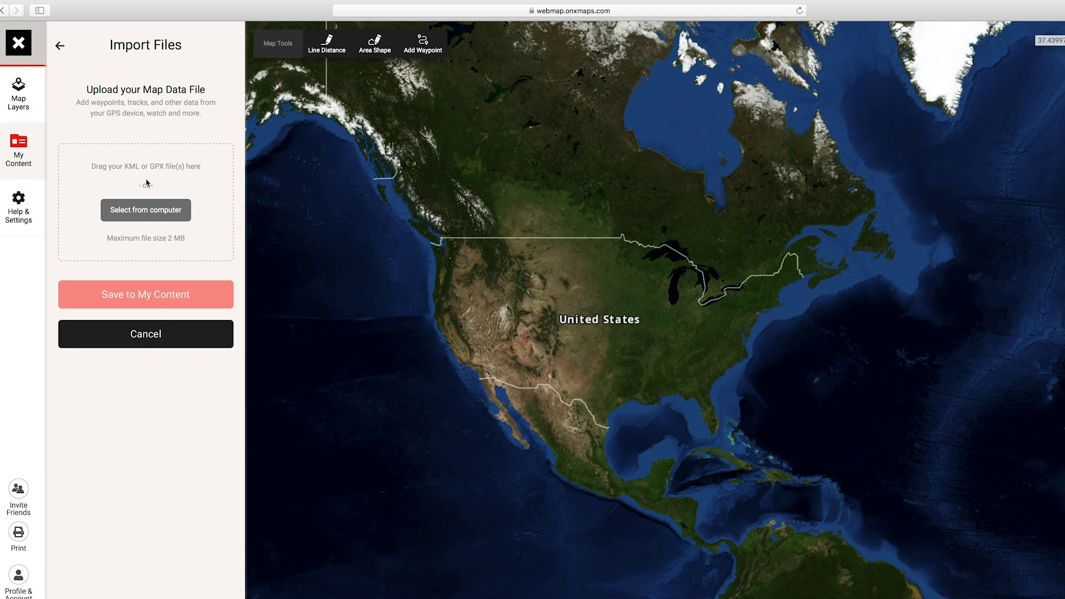
pyautogui.click(144, 210)
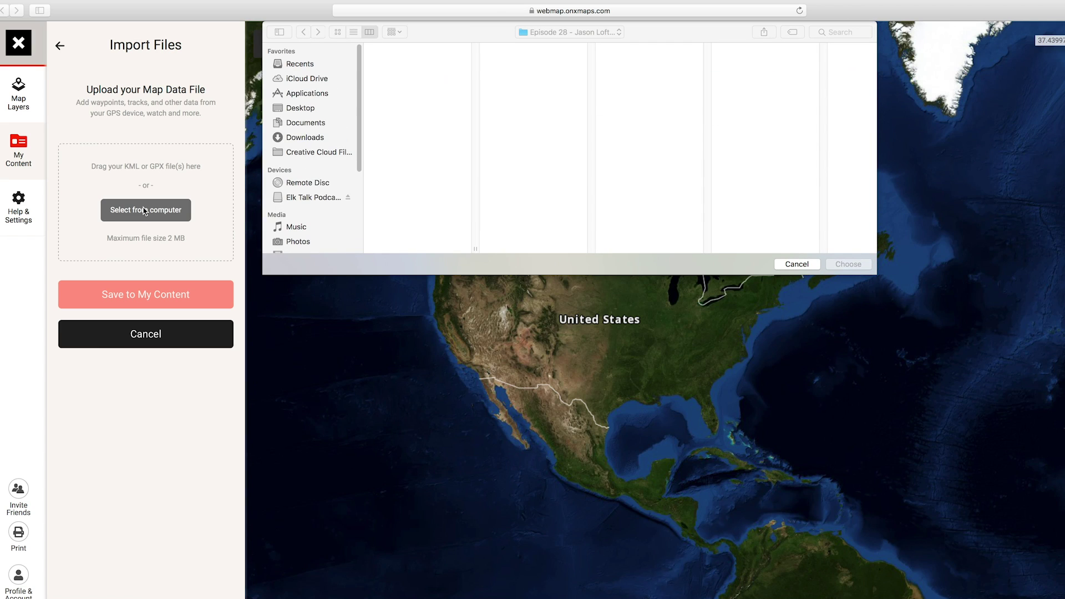
pyautogui.click(300, 124)
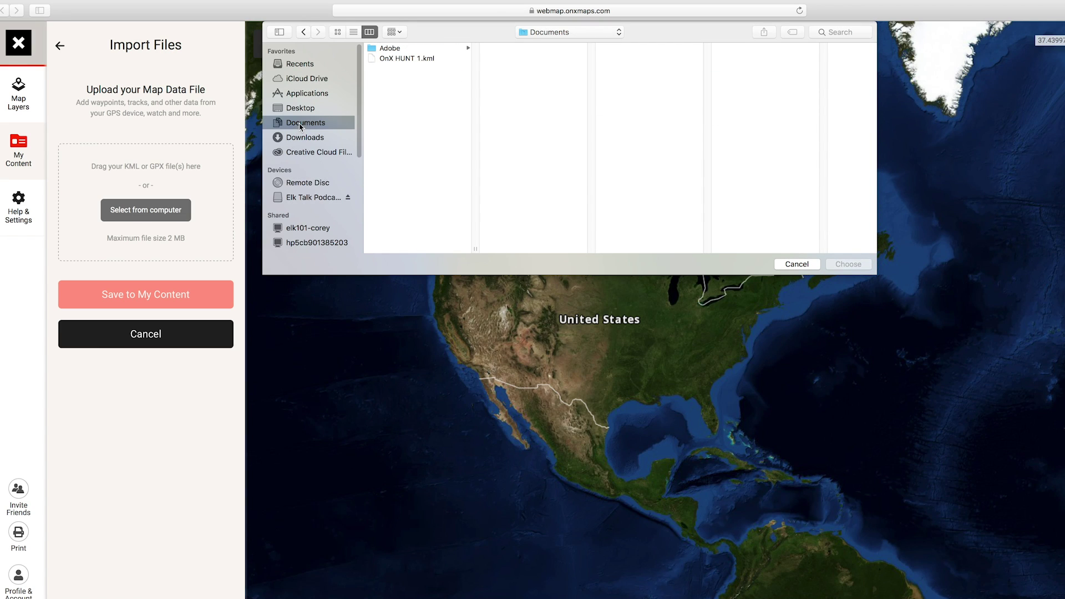
pyautogui.click(407, 59)
pyautogui.click(850, 266)
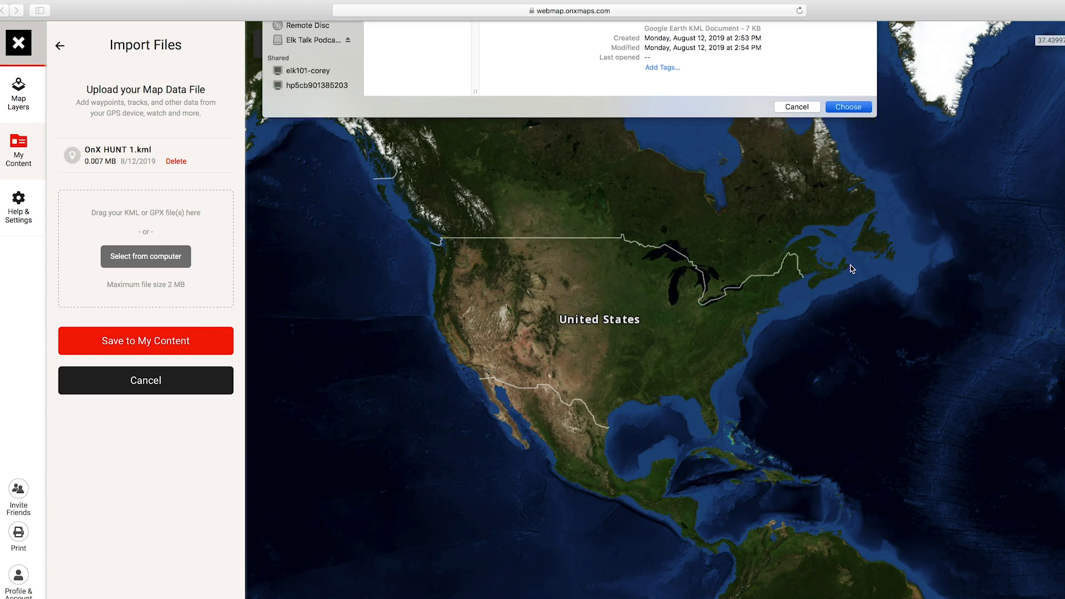
pyautogui.click(154, 344)
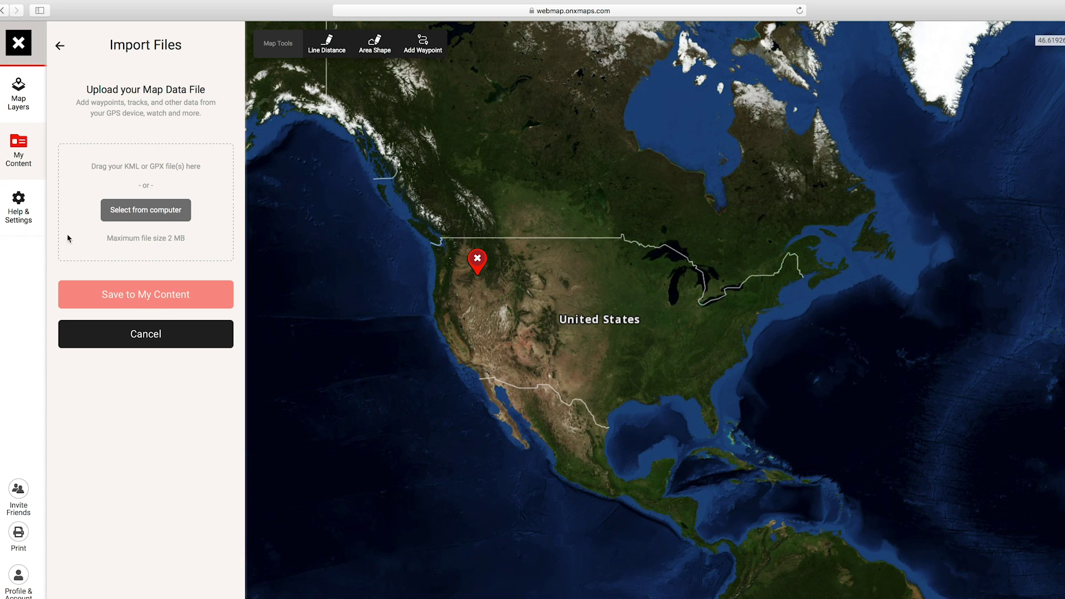
# - Reopen My Content and jump to the imported waypoint cluster
pyautogui.click(18, 149)
pyautogui.click(19, 147)
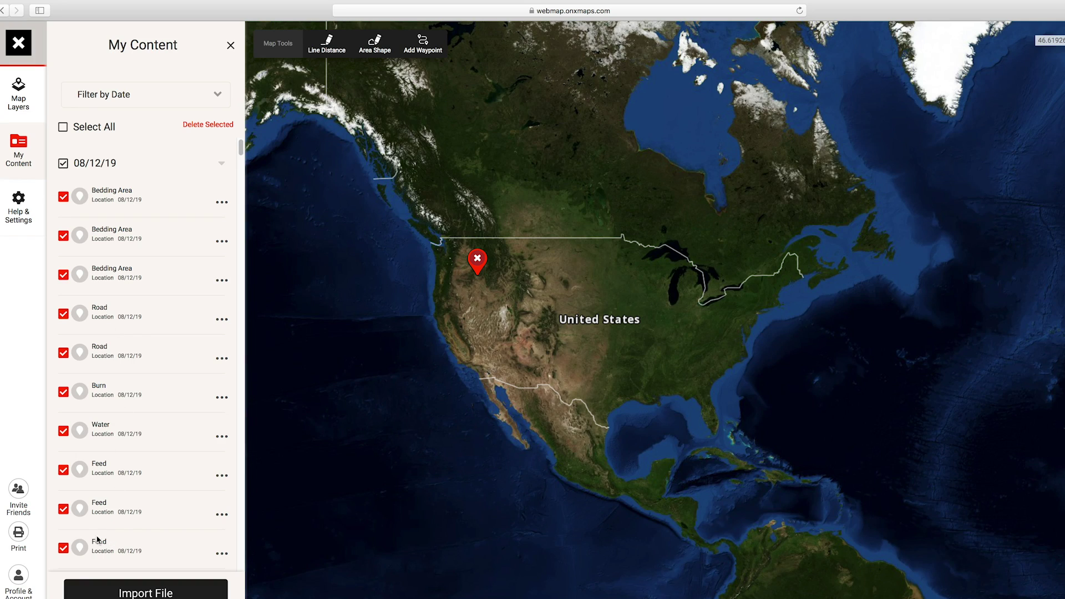
pyautogui.click(109, 198)
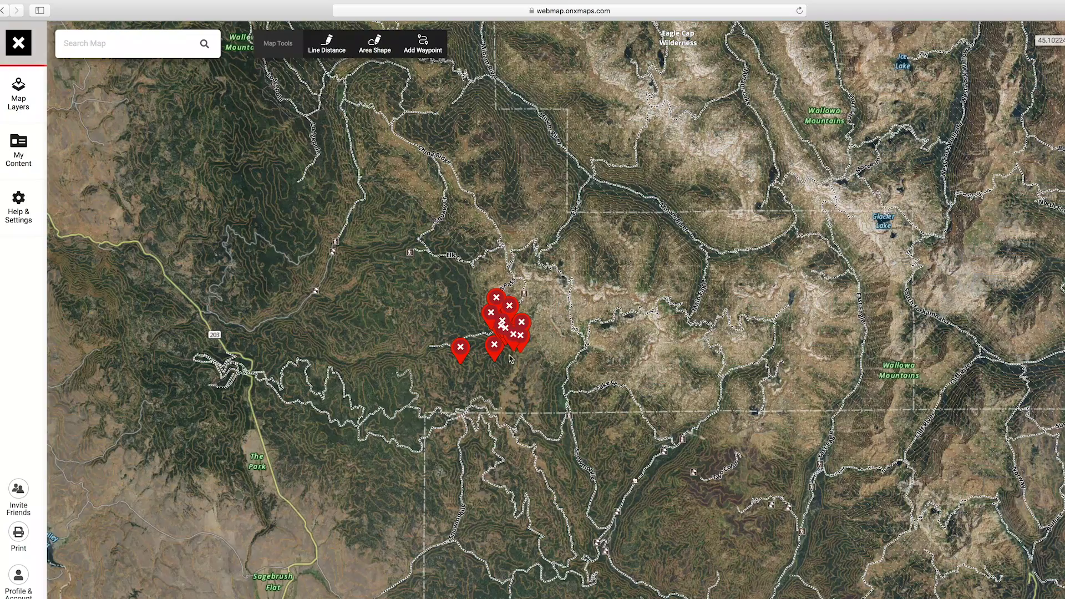
# - Zoom into and recenter the waypoint cluster, then bring up the Oregon Map Layers list
pyautogui.scroll(5, 510, 357)
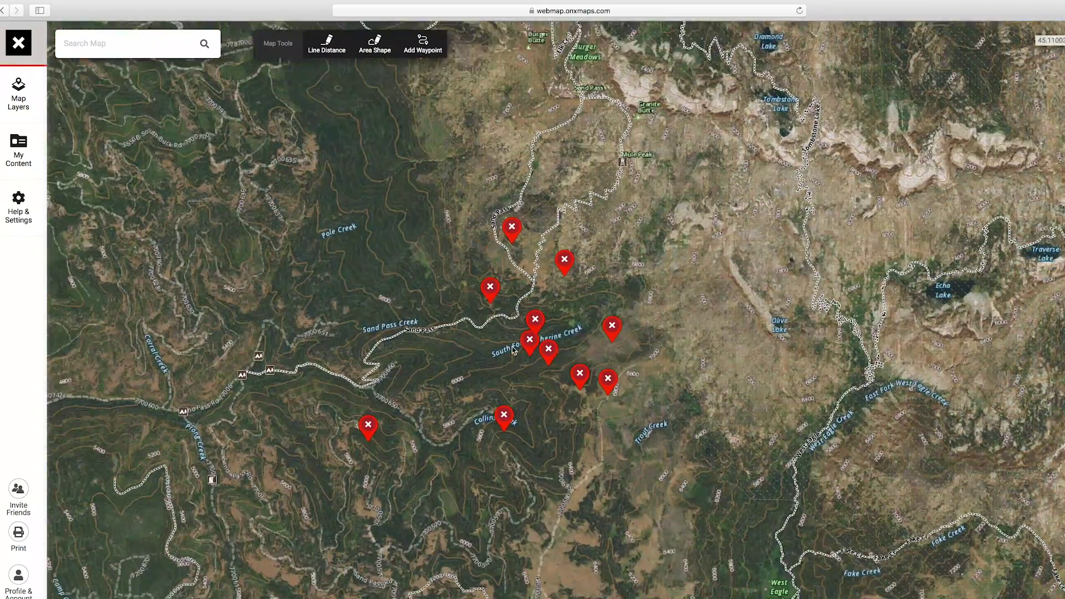
pyautogui.moveTo(513, 349); pyautogui.dragTo(549, 338)
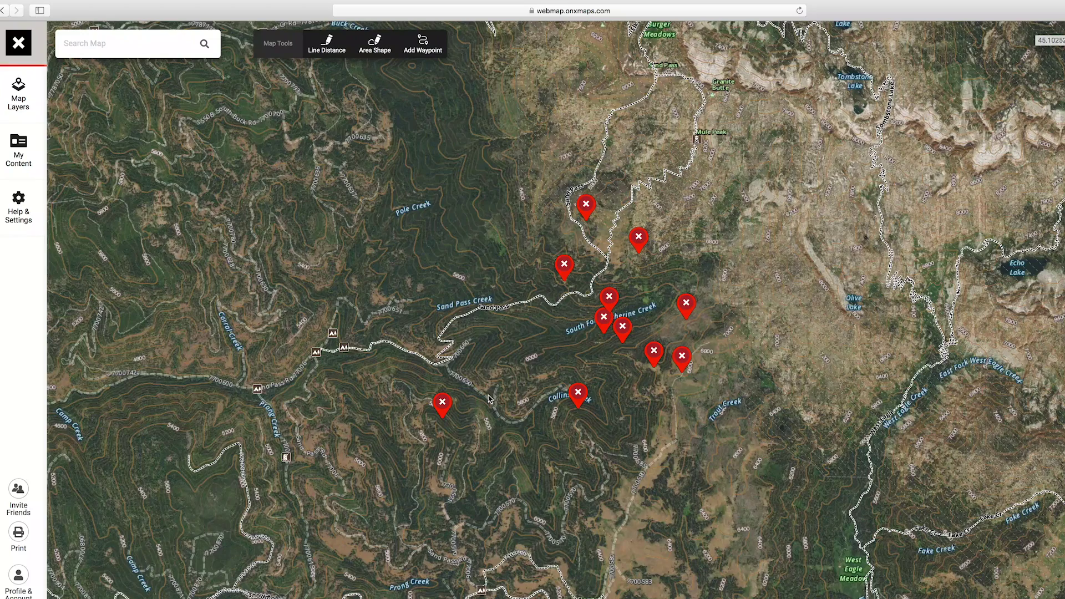
pyautogui.moveTo(543, 349); pyautogui.dragTo(512, 347)
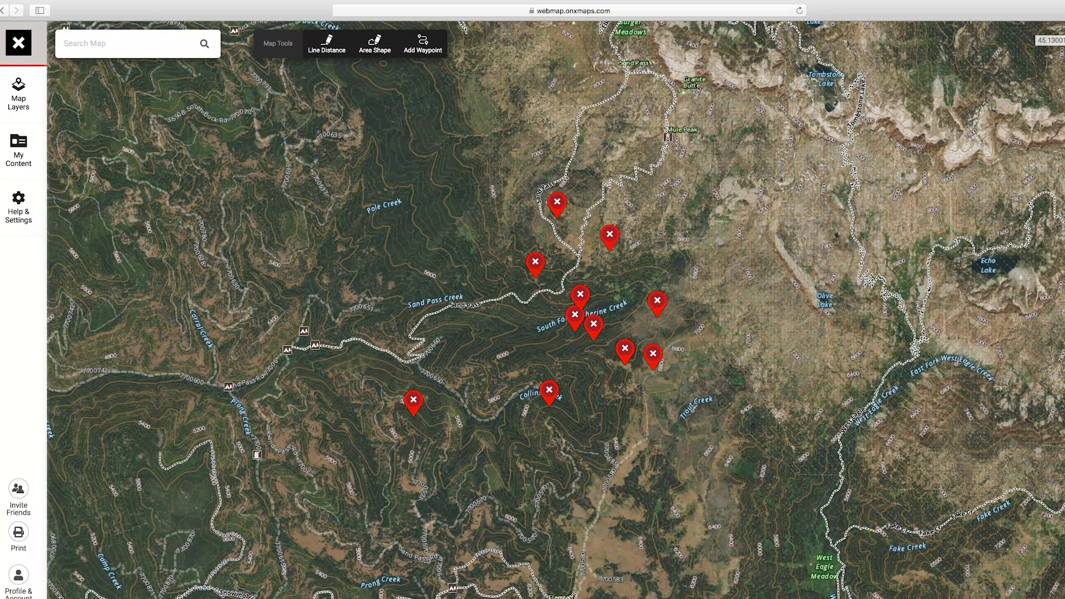
pyautogui.click(20, 91)
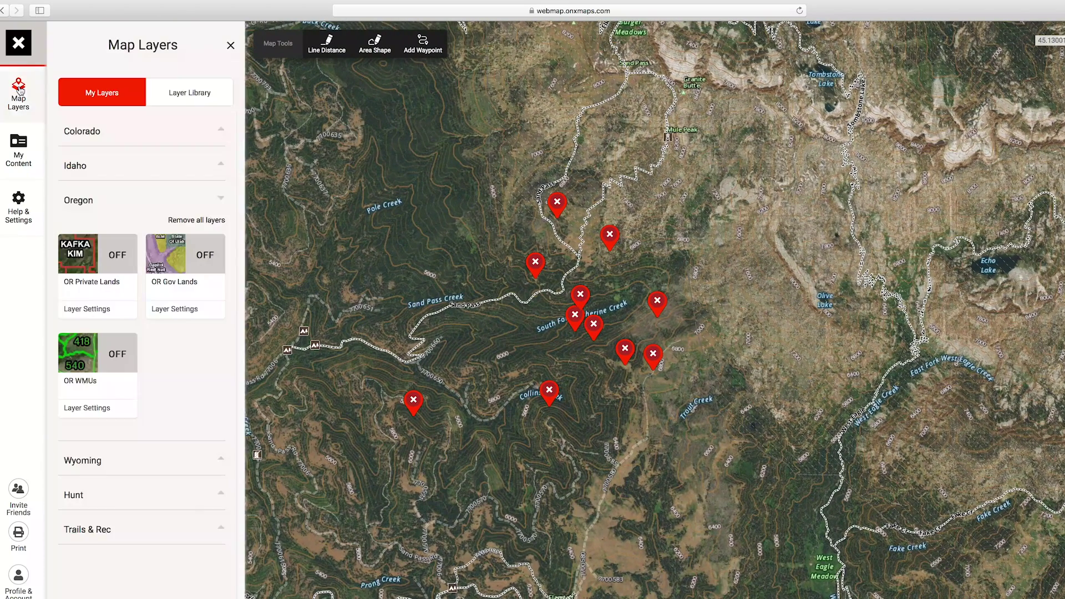
# - Turn on the OR Private Lands and OR Gov Lands layers
pyautogui.click(117, 257)
pyautogui.click(219, 262)
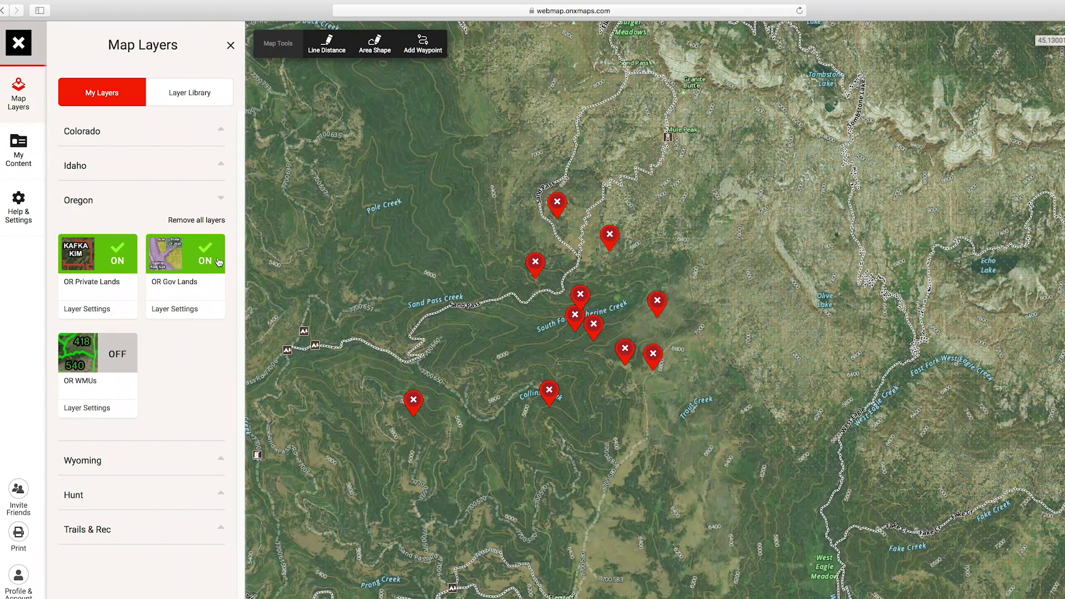
pyautogui.click(265, 319)
pyautogui.click(237, 45)
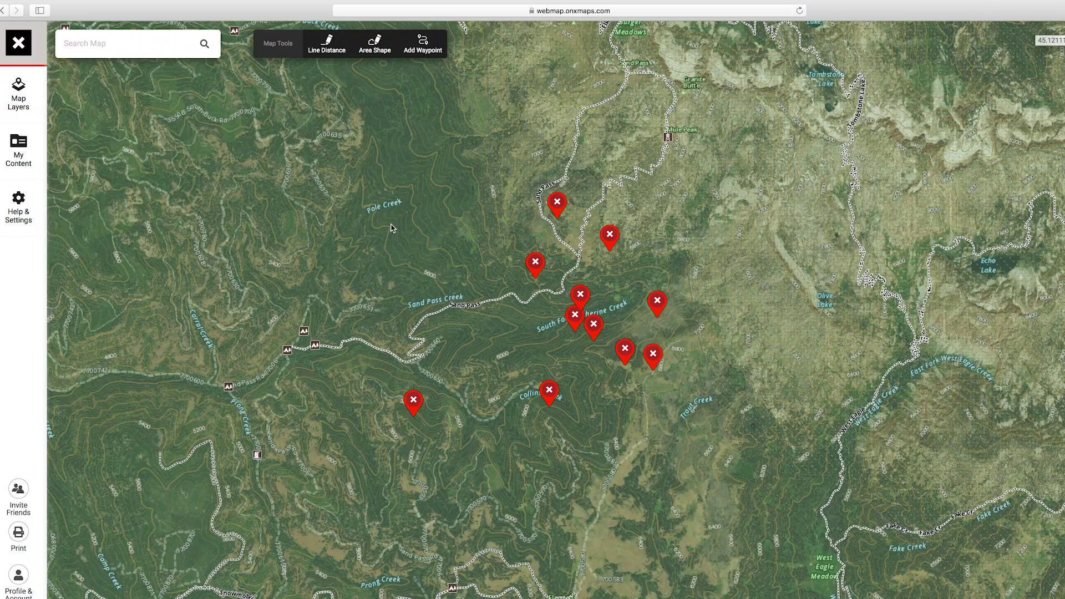
pyautogui.scroll(-5, 391, 227)
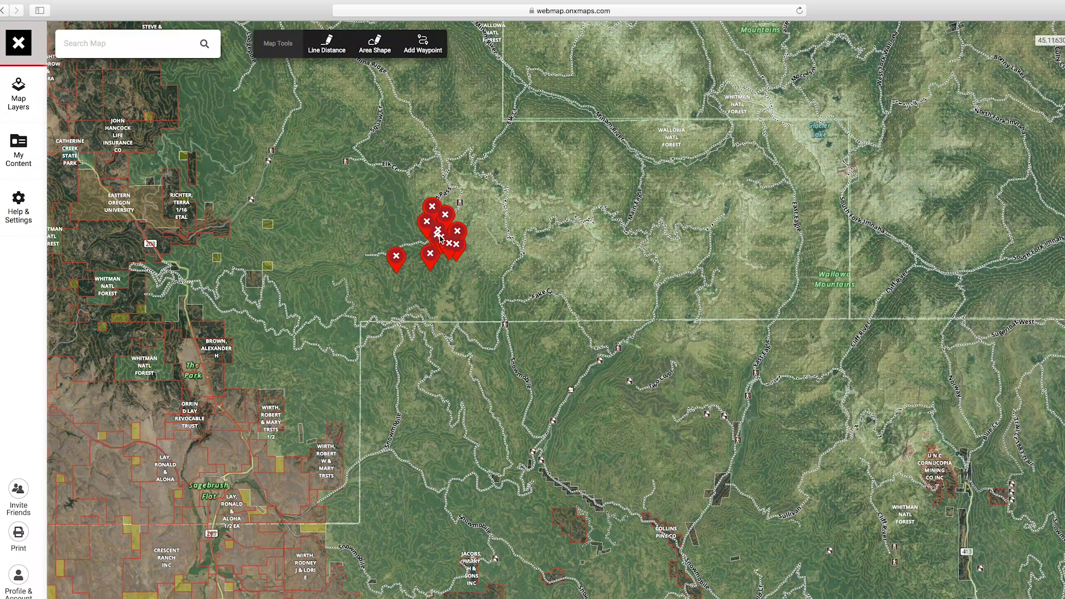
pyautogui.scroll(5, 439, 237)
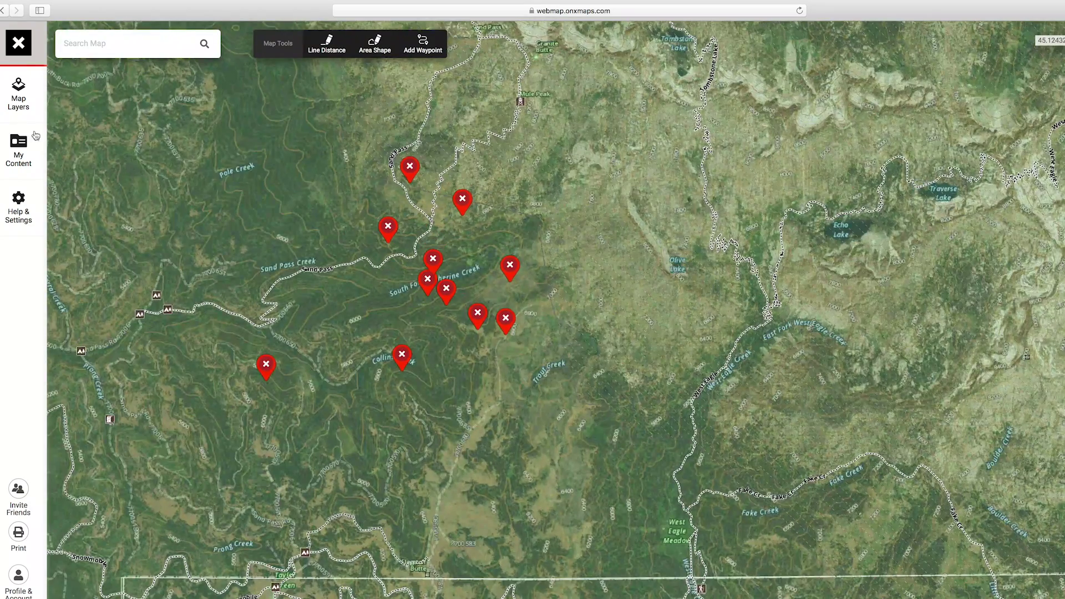
# - Under Hunt, turn on Historic Wildfire, Current Wildfires and Timber Cuts, then close the layers panel
pyautogui.click(22, 103)
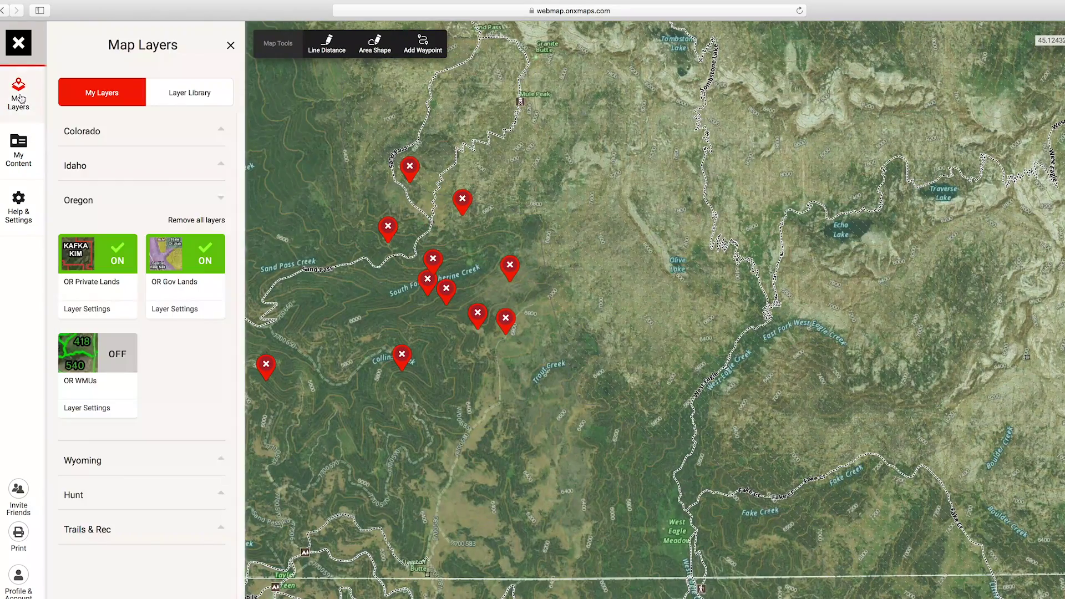
pyautogui.click(156, 495)
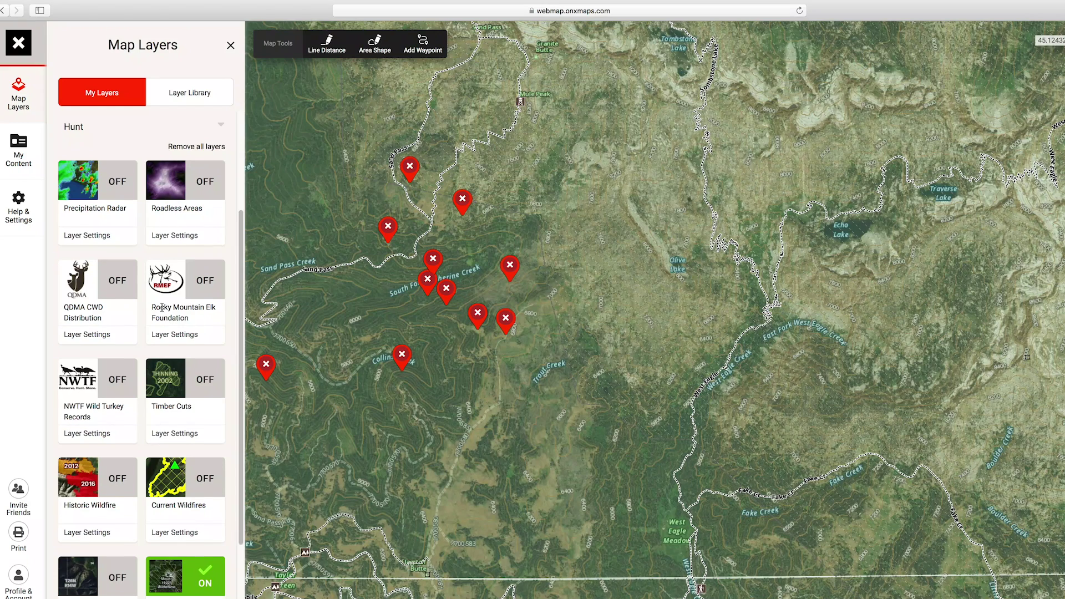
pyautogui.scroll(-3, 162, 309)
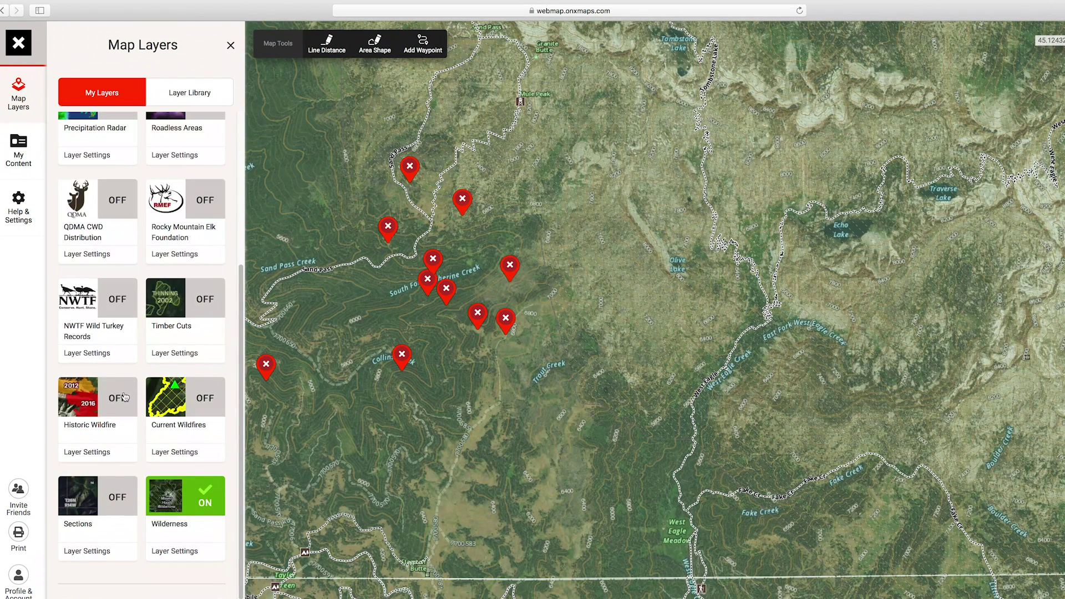
pyautogui.click(122, 397)
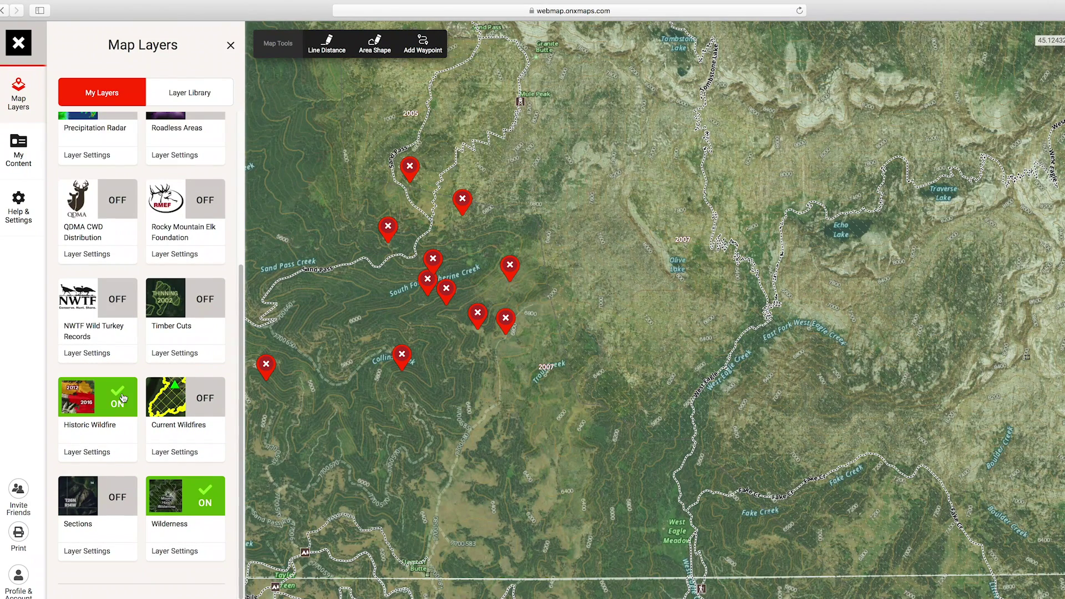
pyautogui.click(199, 402)
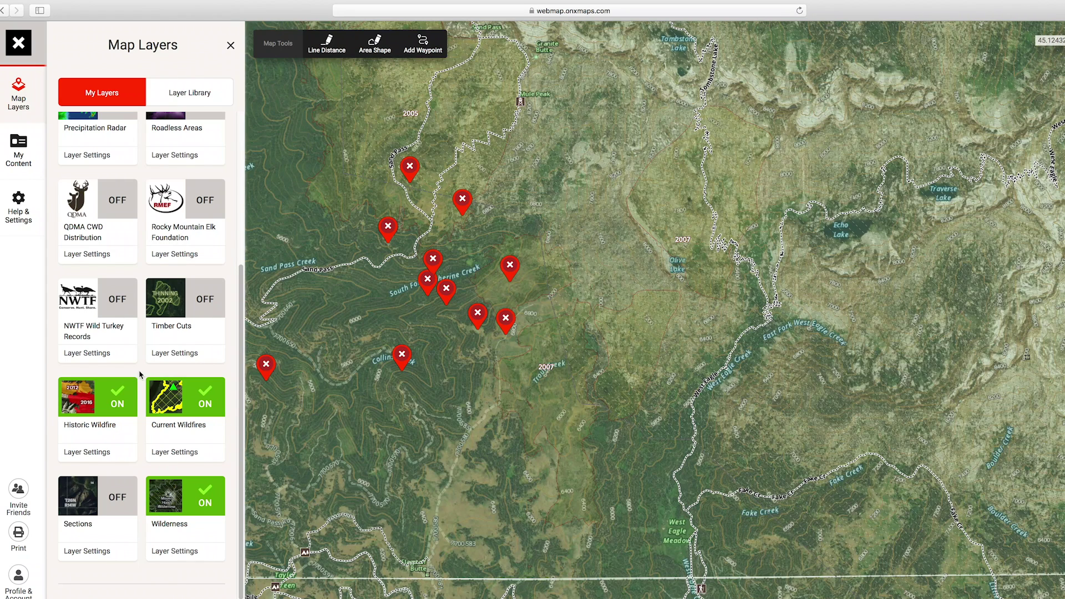
pyautogui.click(201, 310)
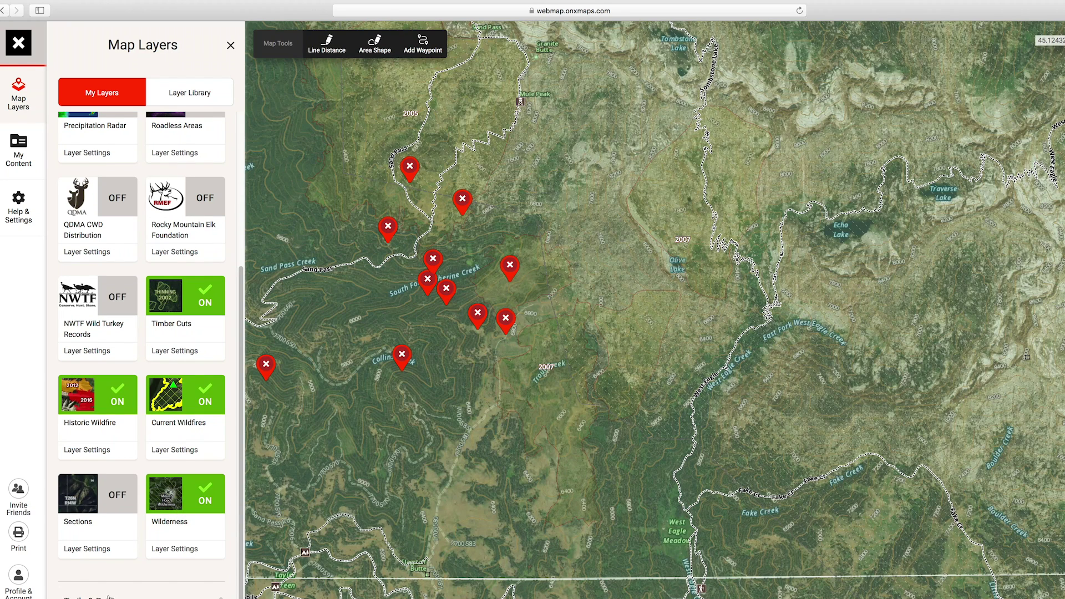
pyautogui.scroll(15, 118, 588)
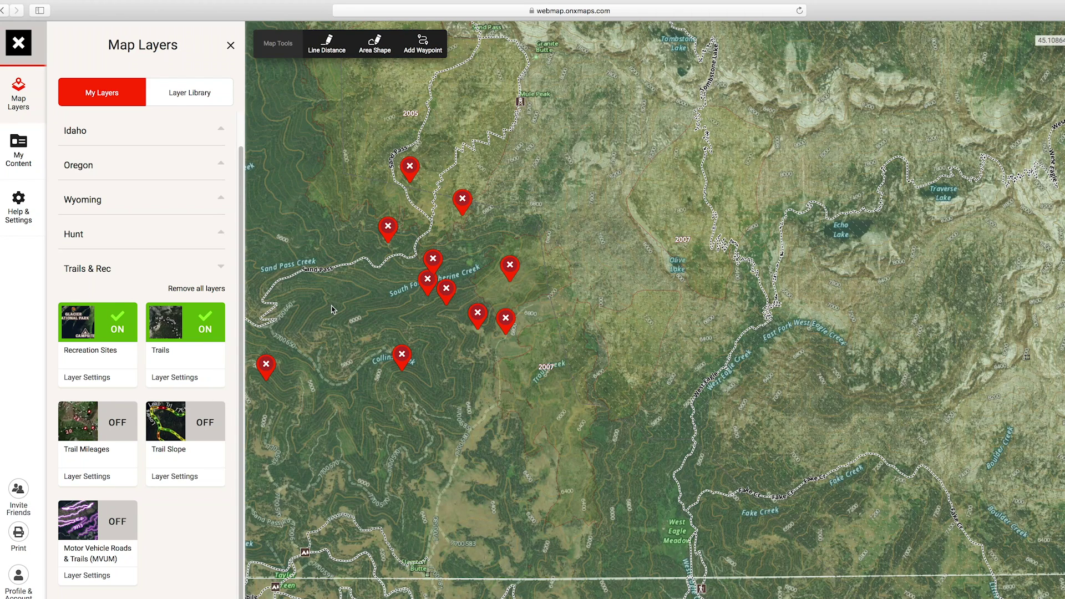
pyautogui.moveTo(341, 309); pyautogui.dragTo(531, 334)
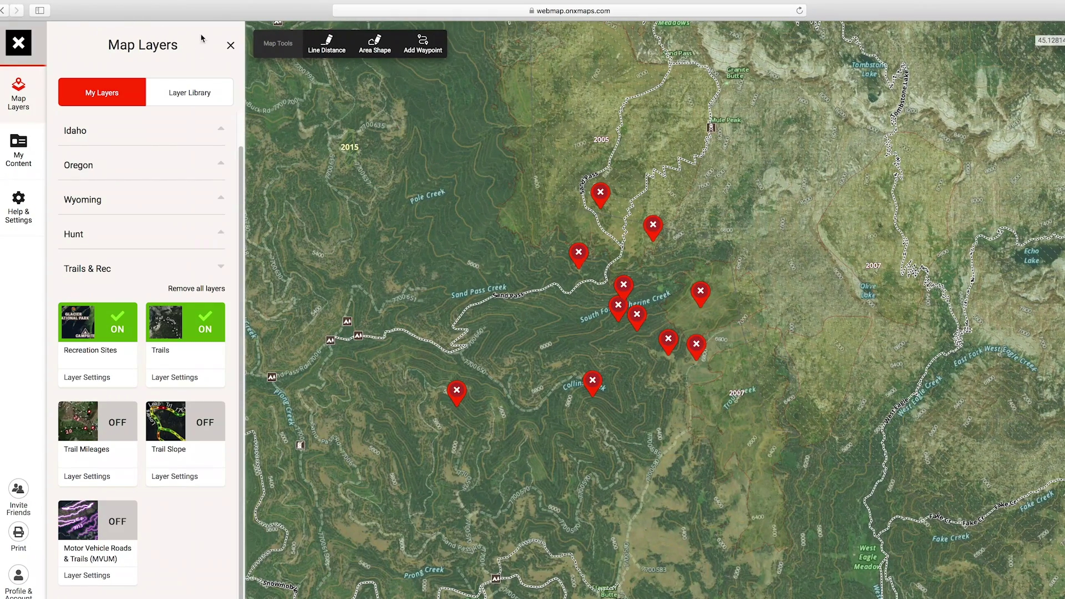
pyautogui.click(230, 45)
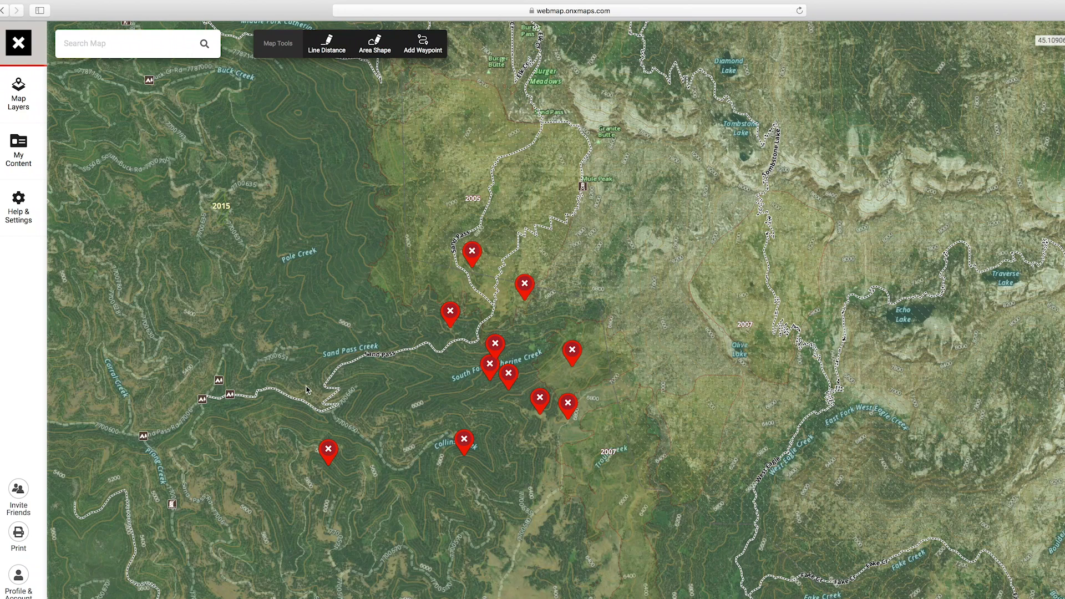
# - Dismiss the Sand Pass Trail 1912 details and pan west to the trail's western trailhead
pyautogui.click(354, 365)
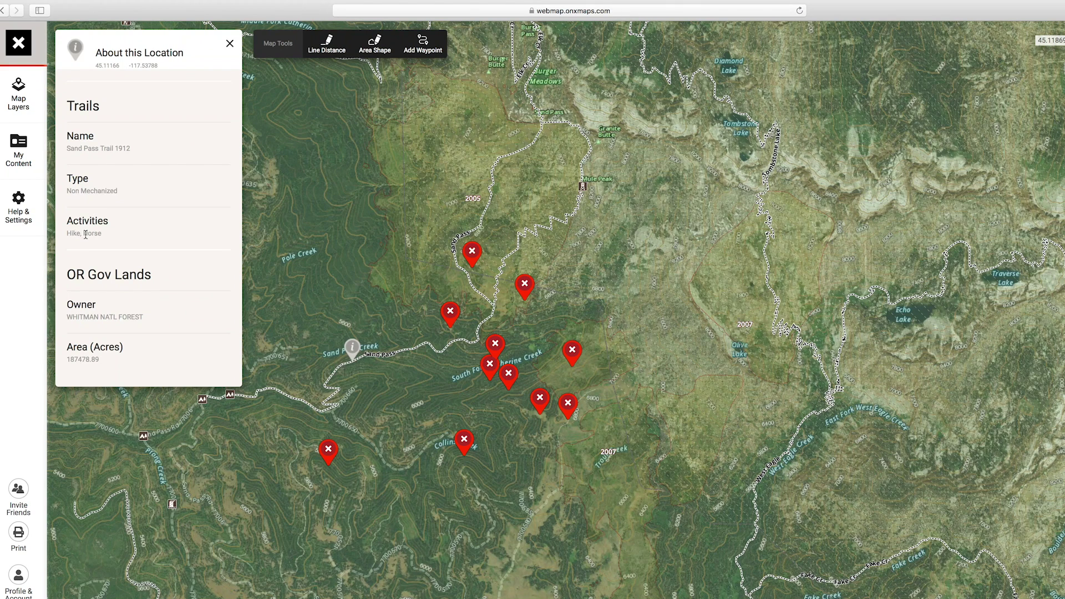
pyautogui.click(230, 44)
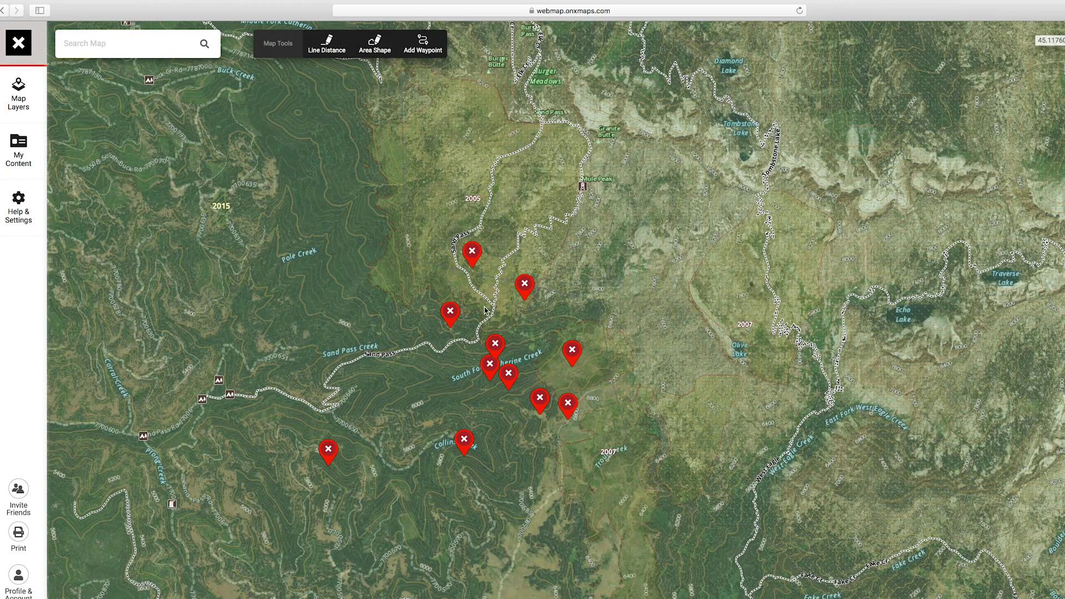
pyautogui.moveTo(422, 338); pyautogui.dragTo(557, 259)
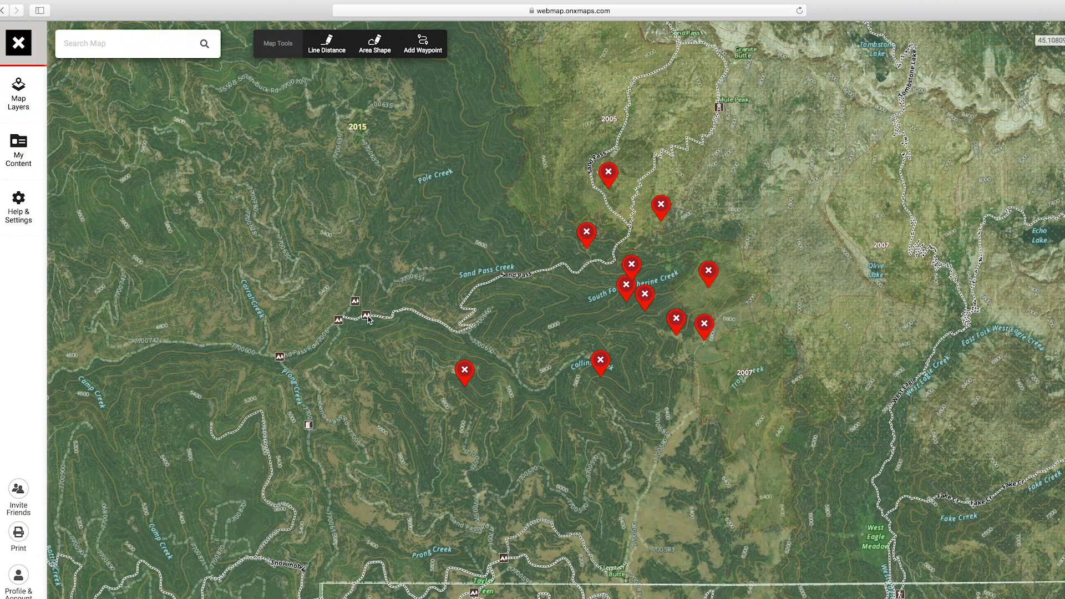
pyautogui.moveTo(442, 225); pyautogui.dragTo(339, 265)
# - Start a distance line at the trailhead and trace the trail's bends and switchbacks
pyautogui.click(326, 44)
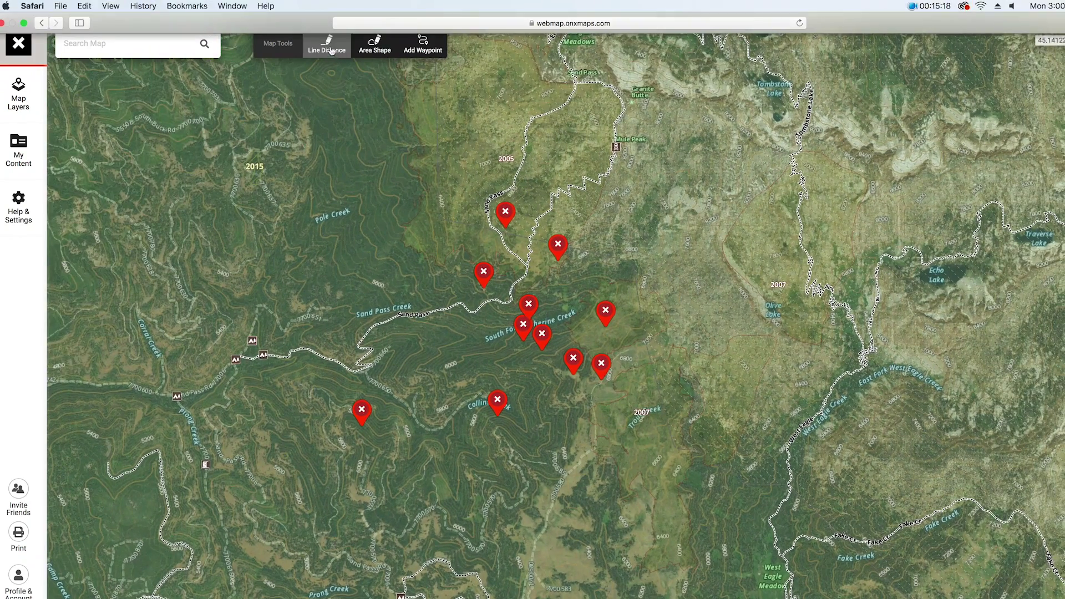
pyautogui.click(262, 357)
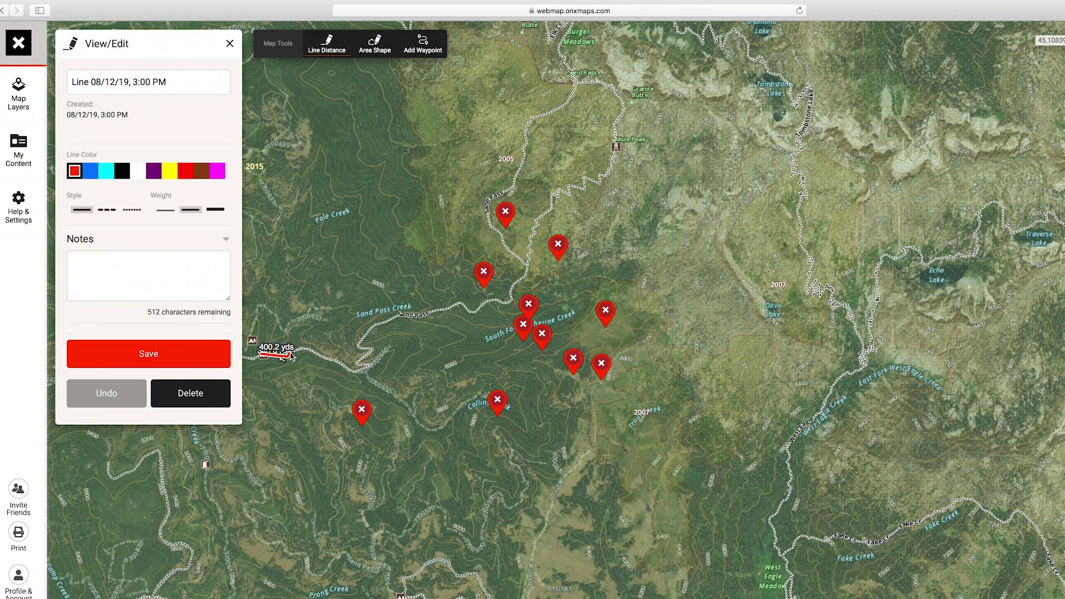
pyautogui.click(288, 353)
pyautogui.click(299, 348)
pyautogui.click(333, 360)
pyautogui.click(361, 368)
pyautogui.click(369, 367)
pyautogui.click(360, 356)
pyautogui.click(371, 350)
pyautogui.click(359, 335)
# - Extend the line east, then north along Sand Pass trail to the waypoints
pyautogui.click(382, 315)
pyautogui.click(411, 309)
pyautogui.click(460, 302)
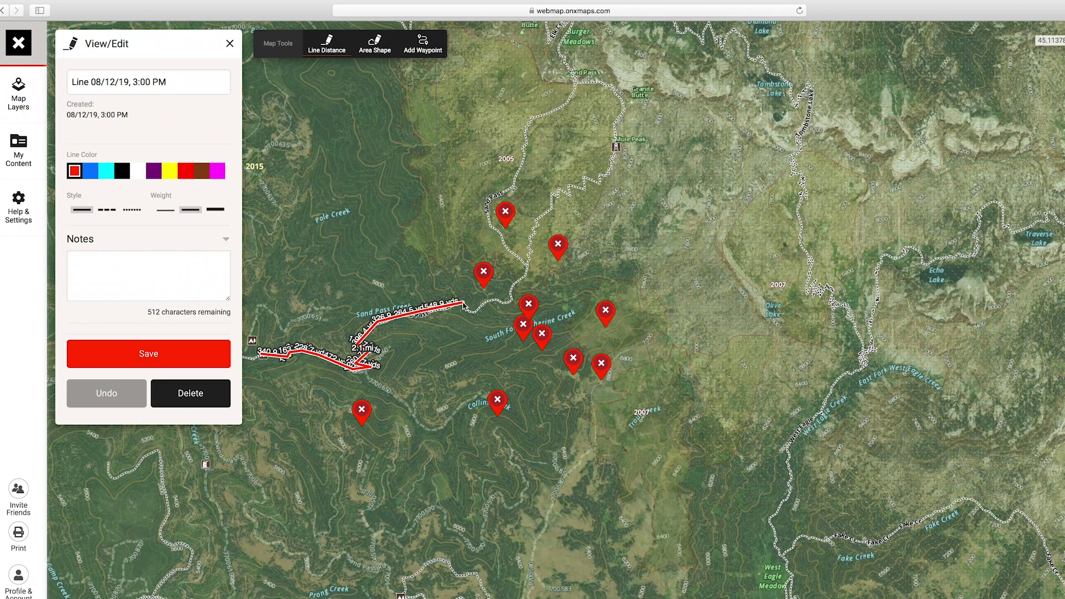
pyautogui.click(476, 311)
pyautogui.click(513, 302)
pyautogui.click(525, 266)
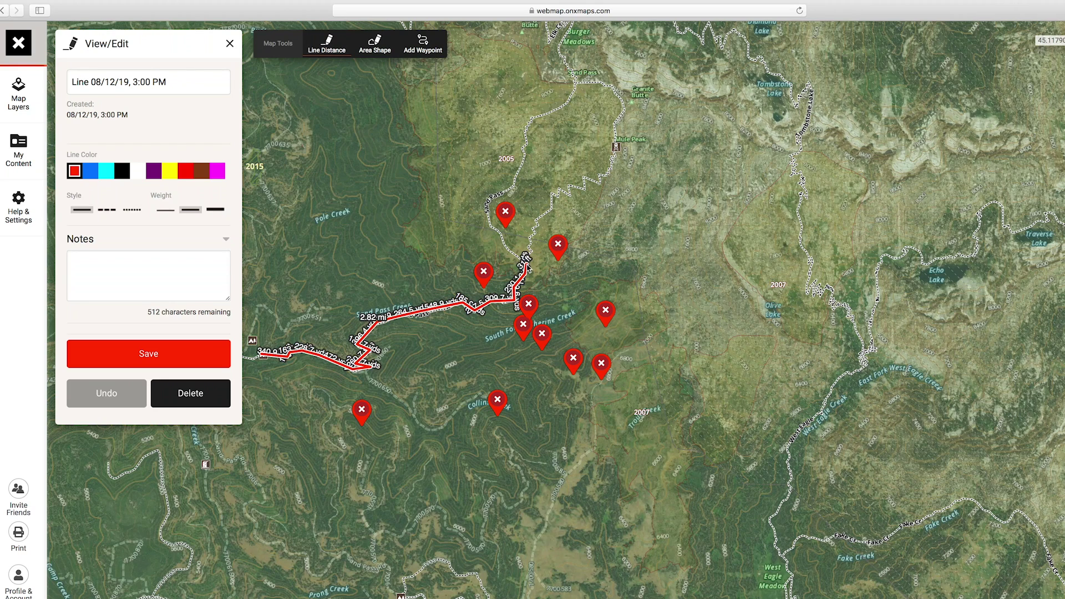
# - Save the route line, confirm its 2.81 mi length, and close the popup
pyautogui.click(170, 357)
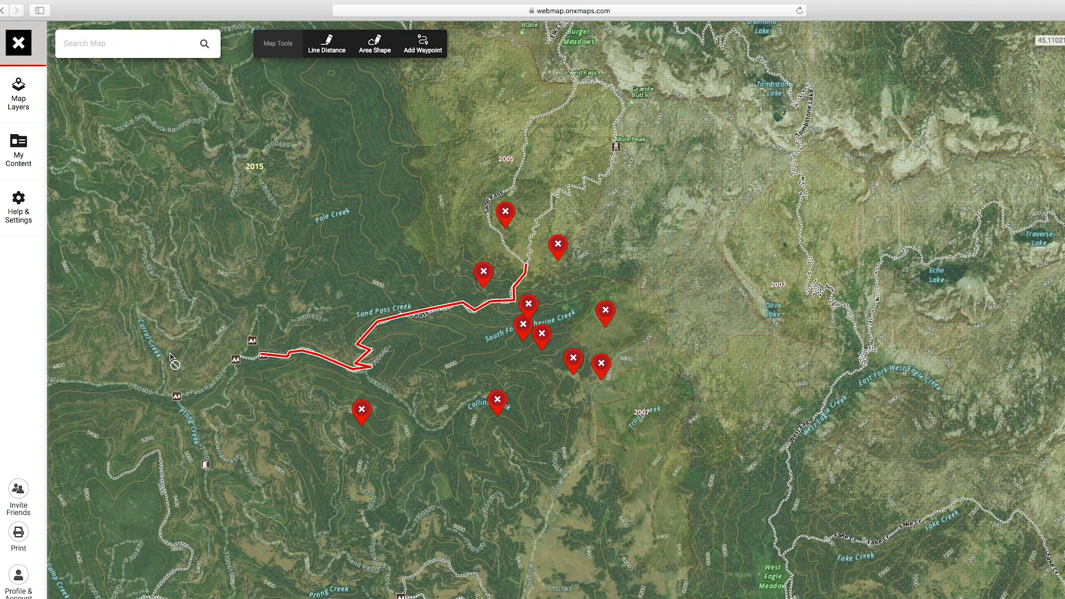
pyautogui.click(420, 315)
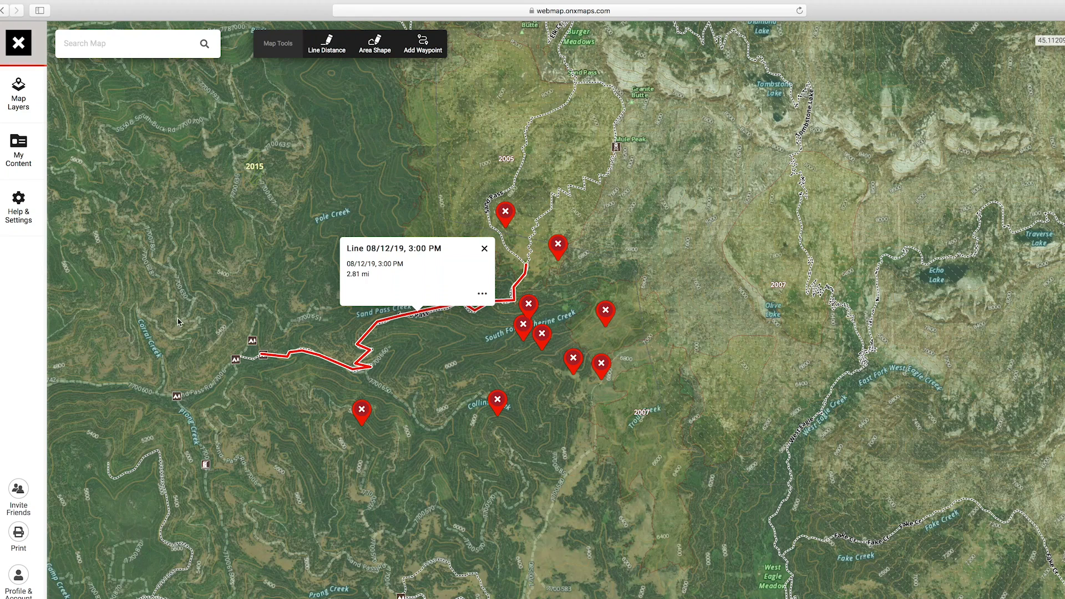
pyautogui.click(484, 249)
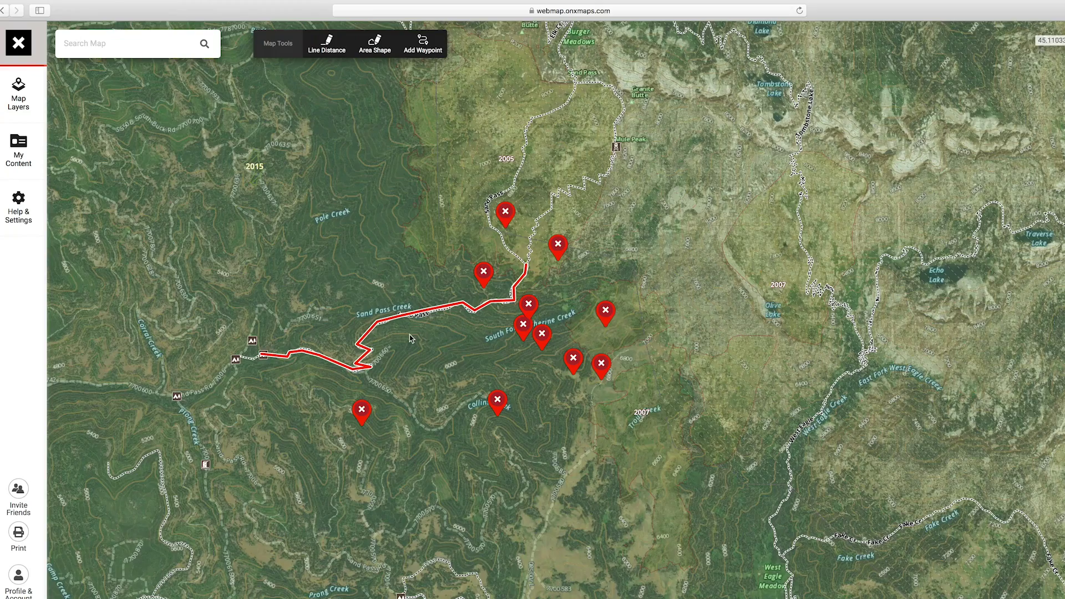
# - Zoom and pan so the red route and its waypoint cluster are centred
pyautogui.scroll(5, 410, 338)
pyautogui.scroll(-2, 529, 308)
pyautogui.moveTo(569, 304); pyautogui.dragTo(408, 296)
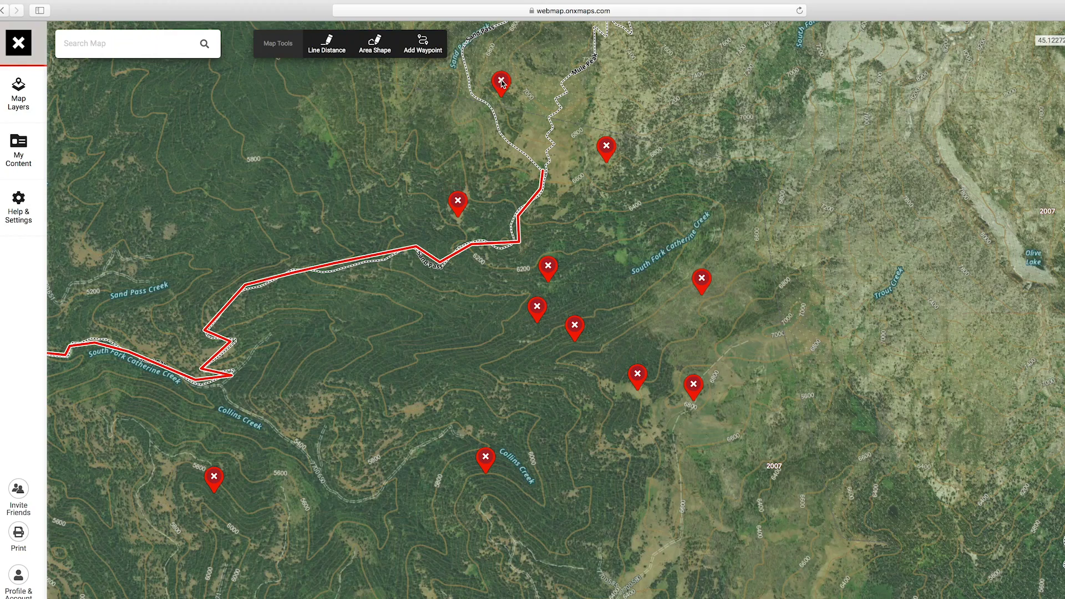
# - Delete the Spring waypoint, then bring the route and remaining waypoints back into view
pyautogui.click(502, 83)
pyautogui.click(565, 64)
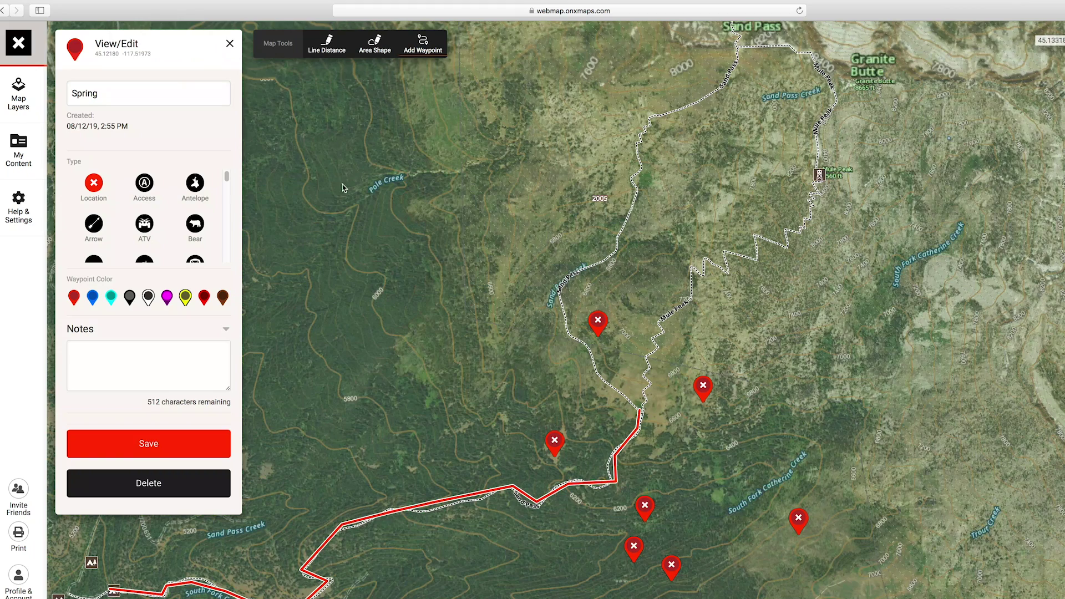
pyautogui.click(148, 483)
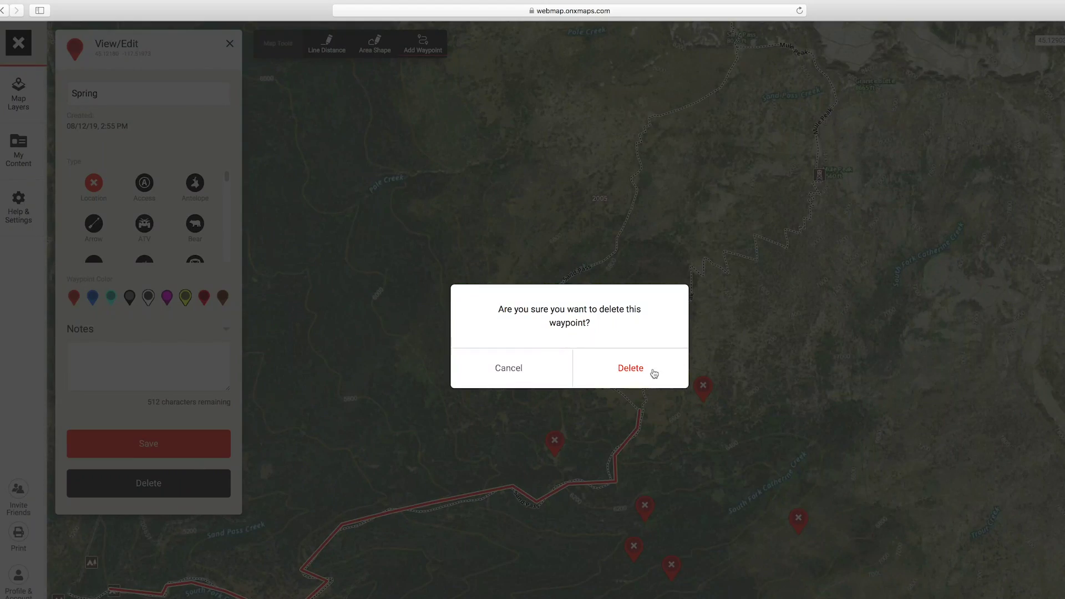
pyautogui.click(654, 373)
pyautogui.moveTo(575, 373); pyautogui.dragTo(511, 175)
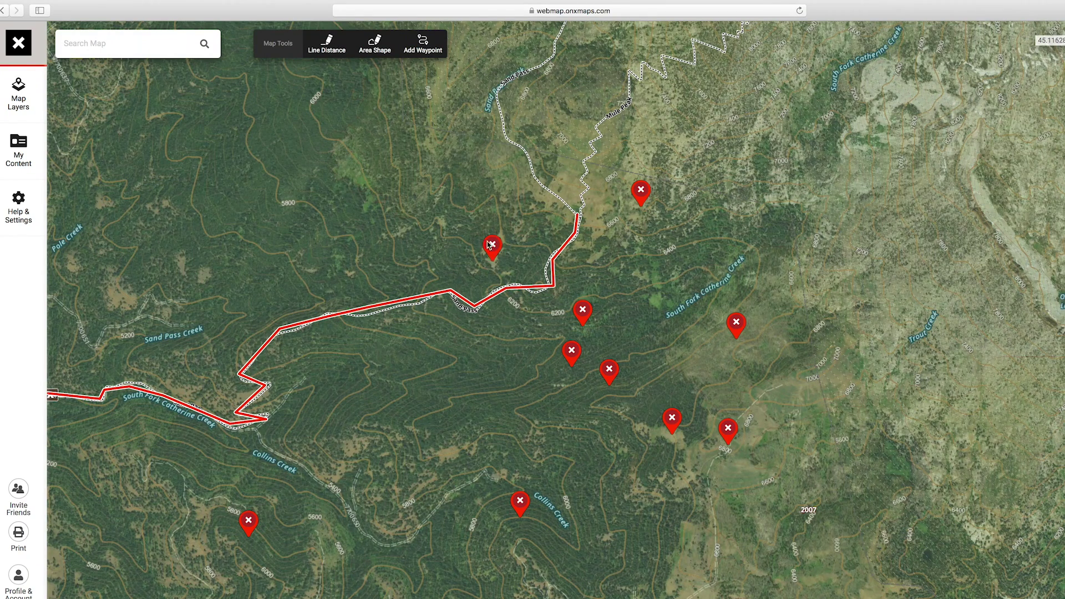
# - Make the Feed waypoint north of the route a brown Feeding Area pin and save it
pyautogui.click(490, 249)
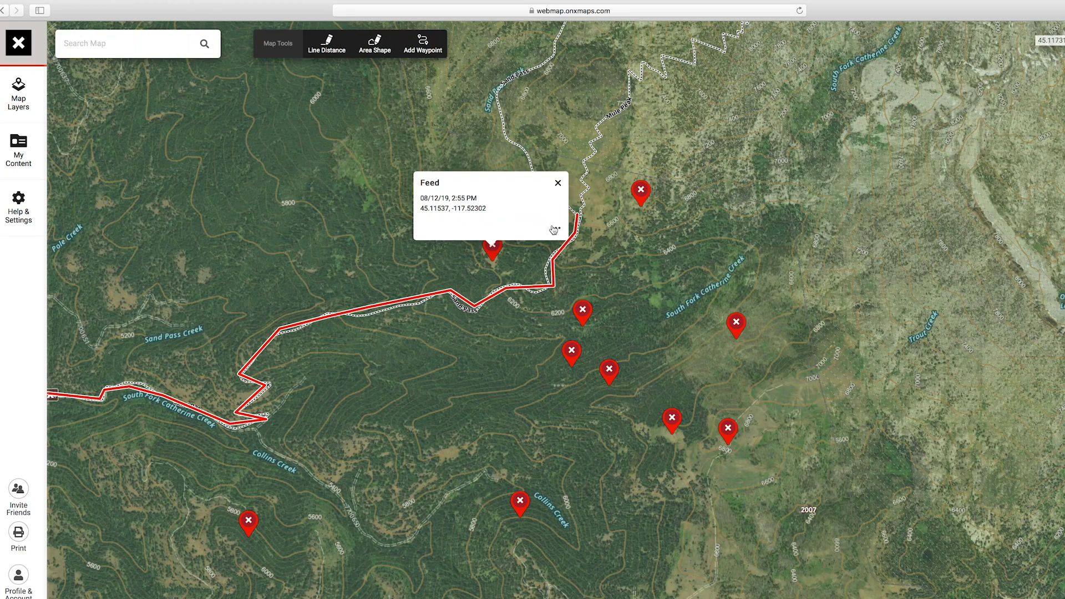
pyautogui.click(553, 229)
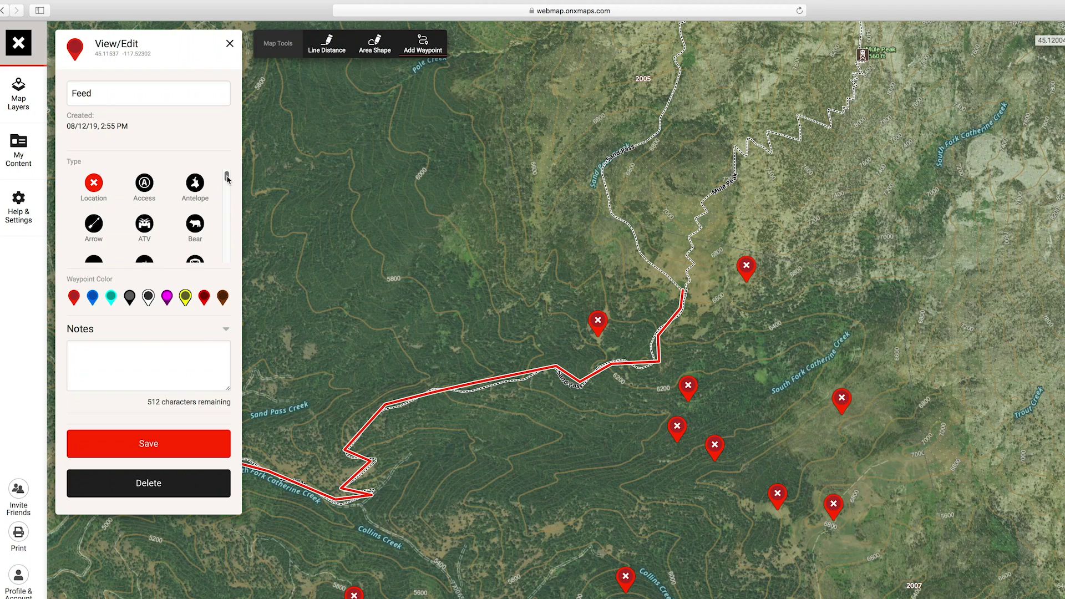
pyautogui.scroll(-1, 226, 180)
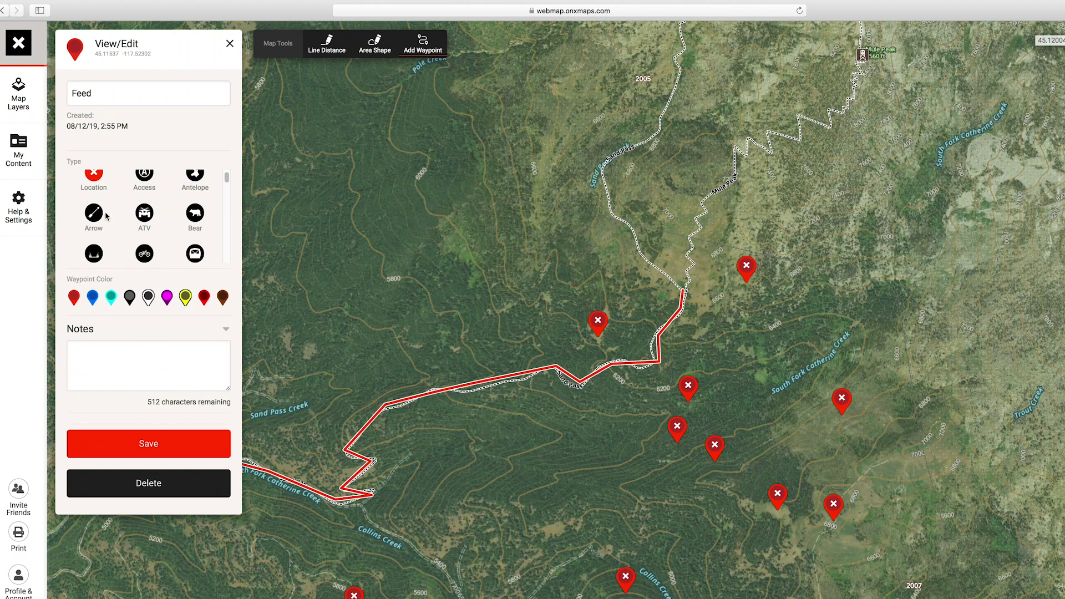
pyautogui.moveTo(227, 180); pyautogui.dragTo(227, 187)
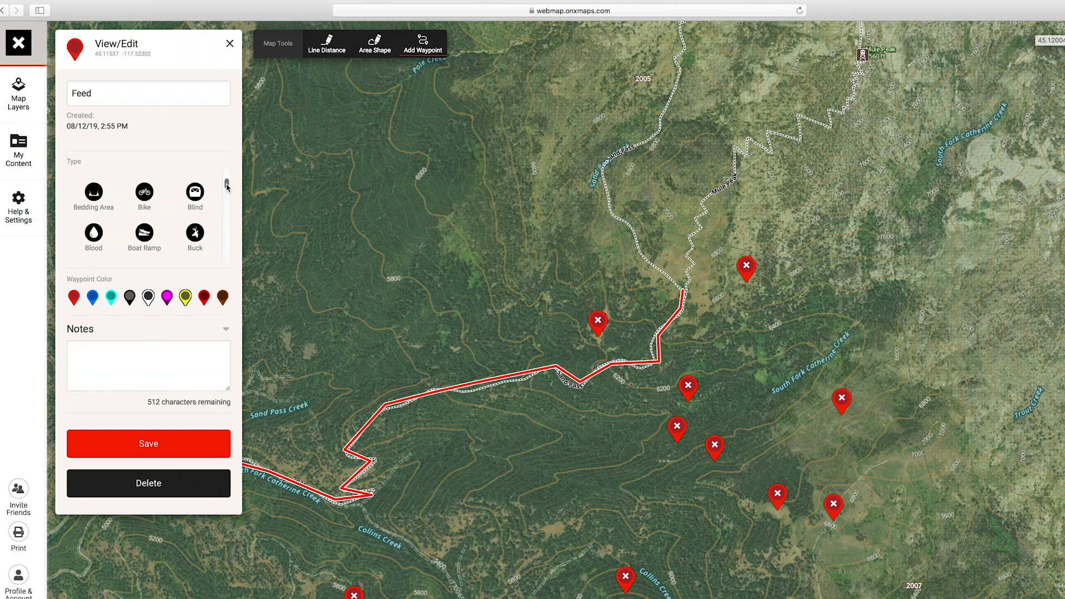
pyautogui.moveTo(227, 187); pyautogui.dragTo(228, 202)
pyautogui.click(195, 194)
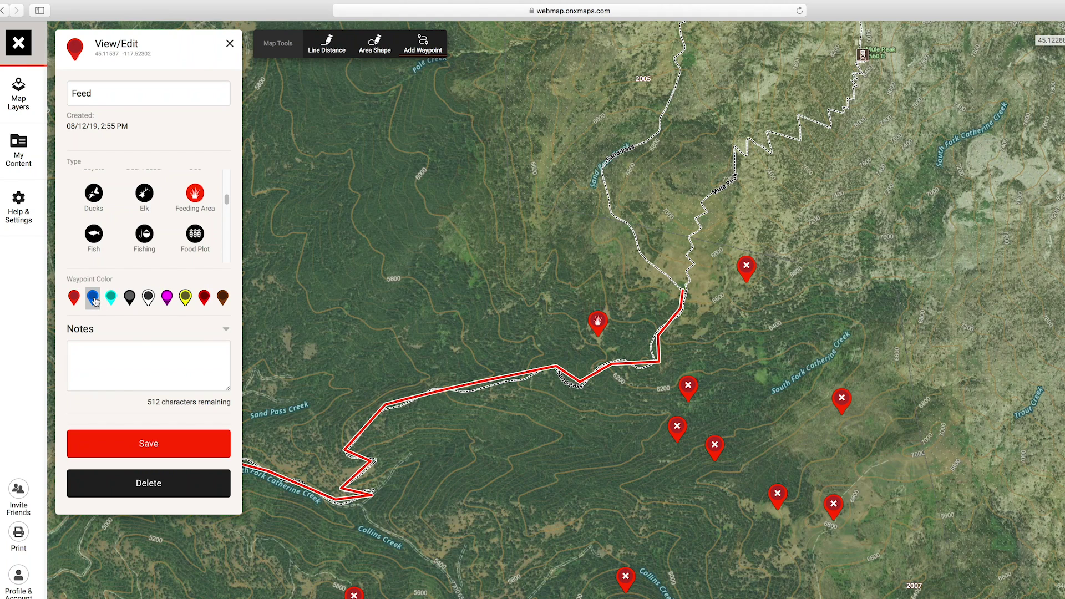
pyautogui.click(222, 298)
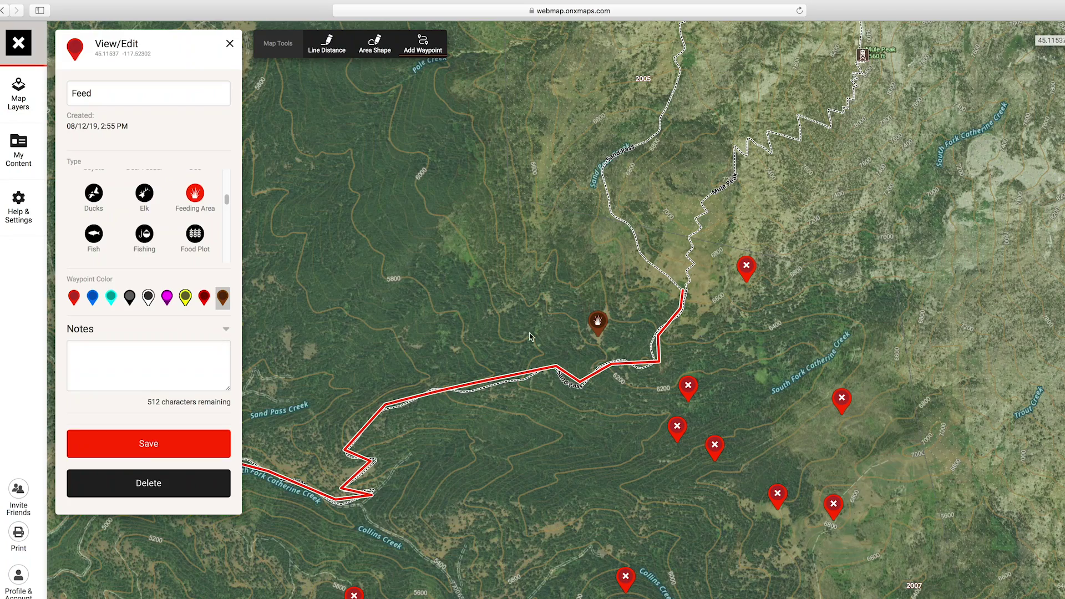
pyautogui.click(136, 445)
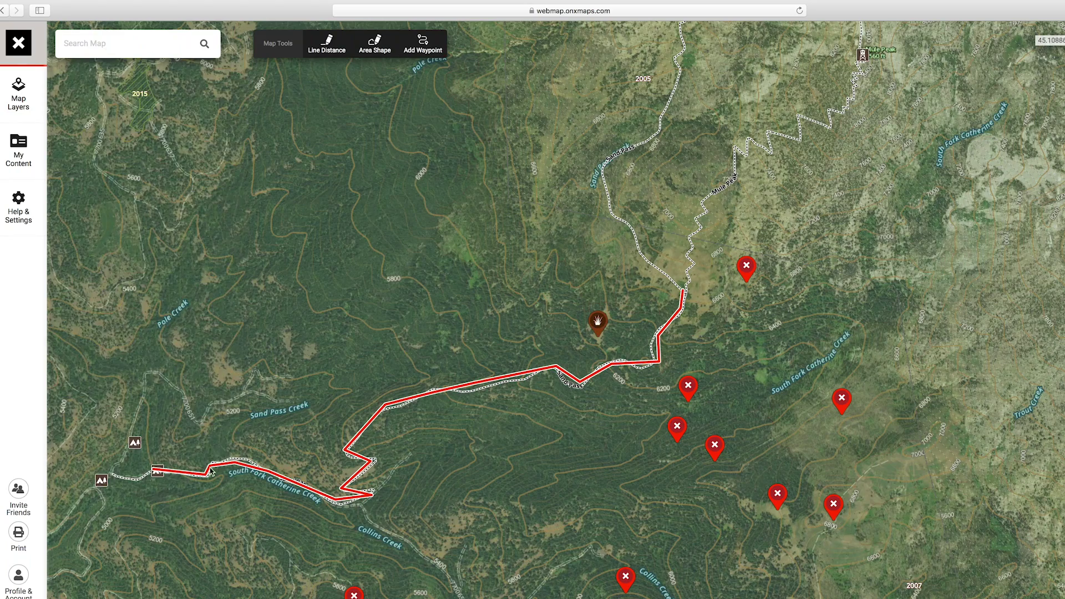
pyautogui.moveTo(594, 447); pyautogui.dragTo(517, 387)
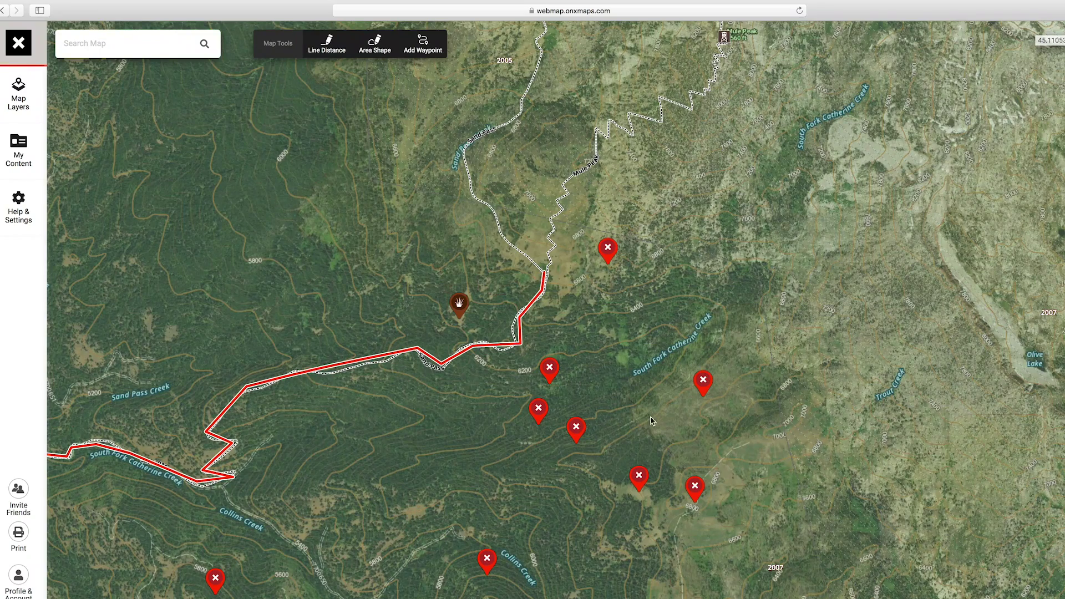
# - Set the south-east Feed waypoint to Feeding Area type with brown color and save
pyautogui.click(643, 472)
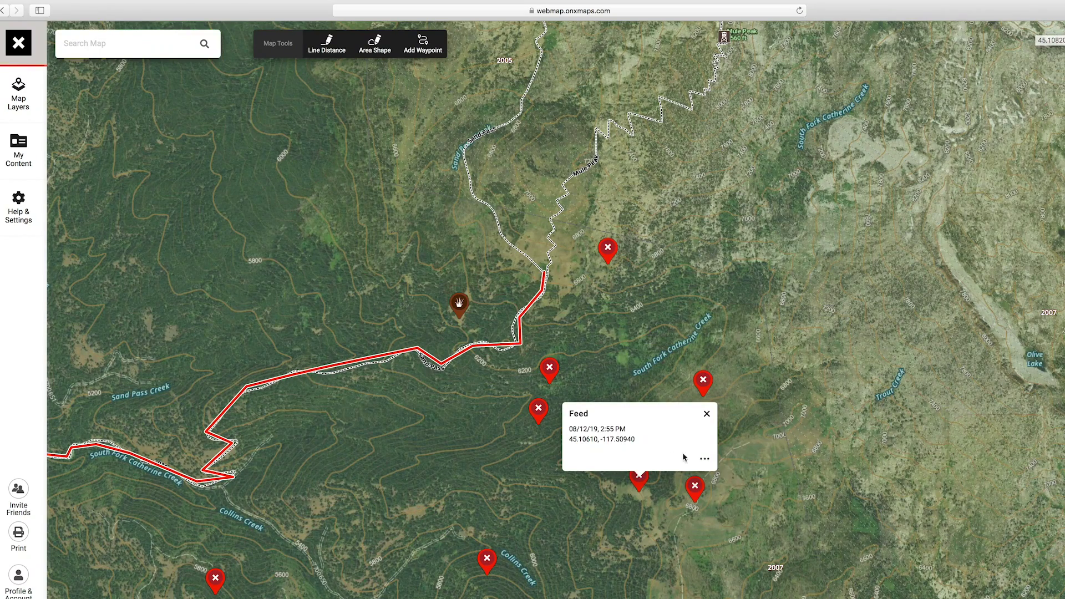
pyautogui.click(705, 460)
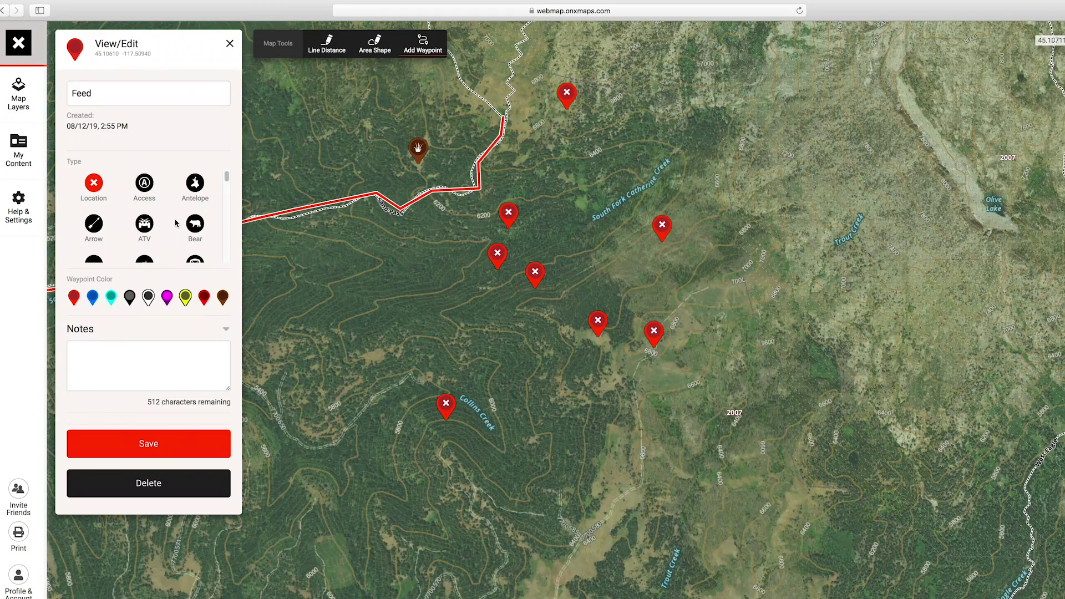
pyautogui.moveTo(226, 175); pyautogui.dragTo(226, 206)
pyautogui.click(194, 175)
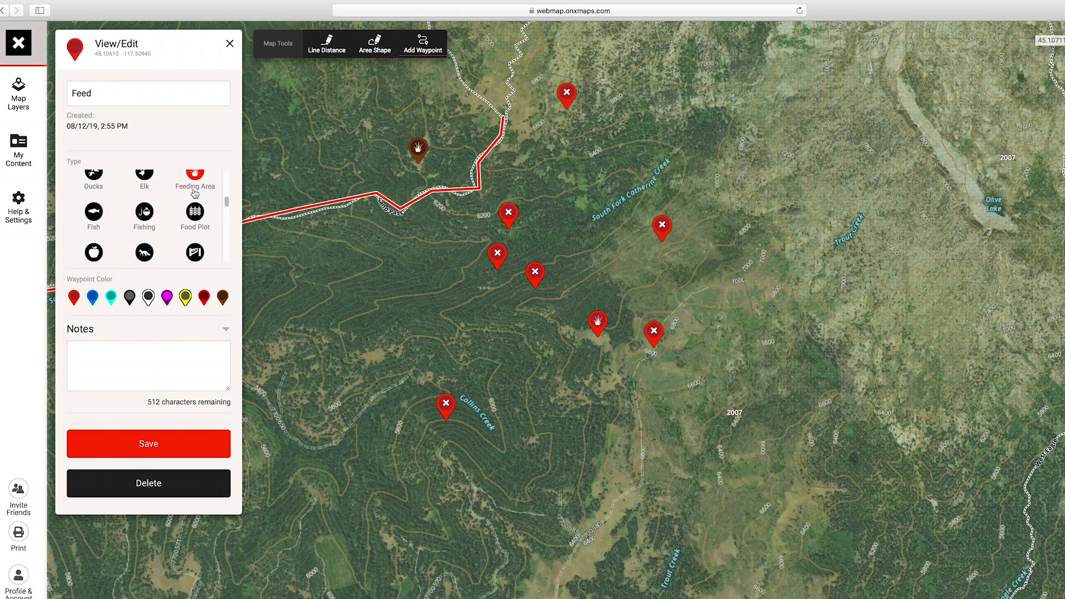
pyautogui.click(222, 298)
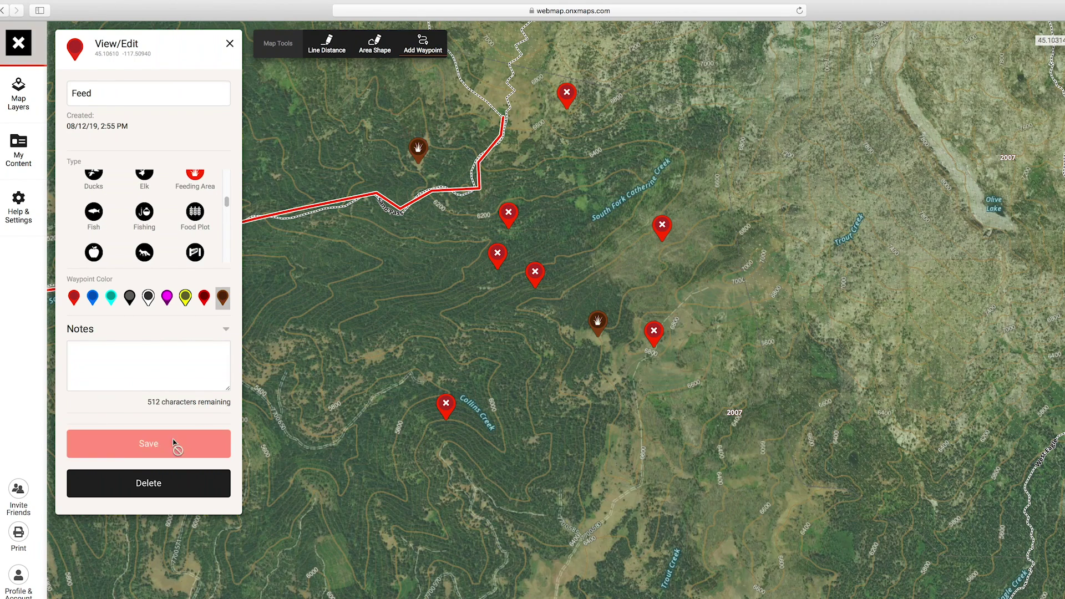
pyautogui.click(173, 444)
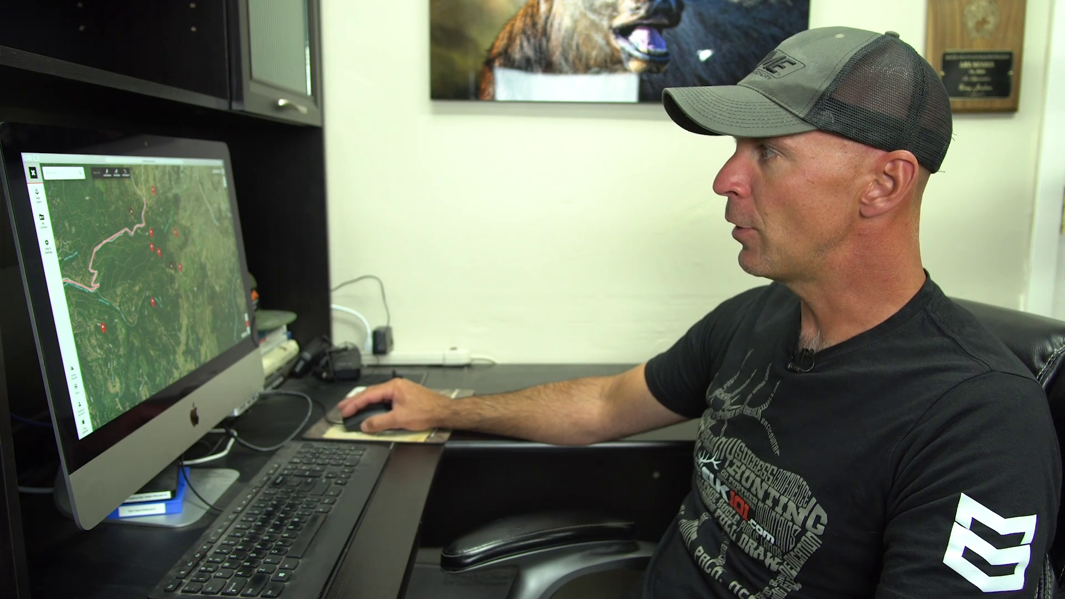